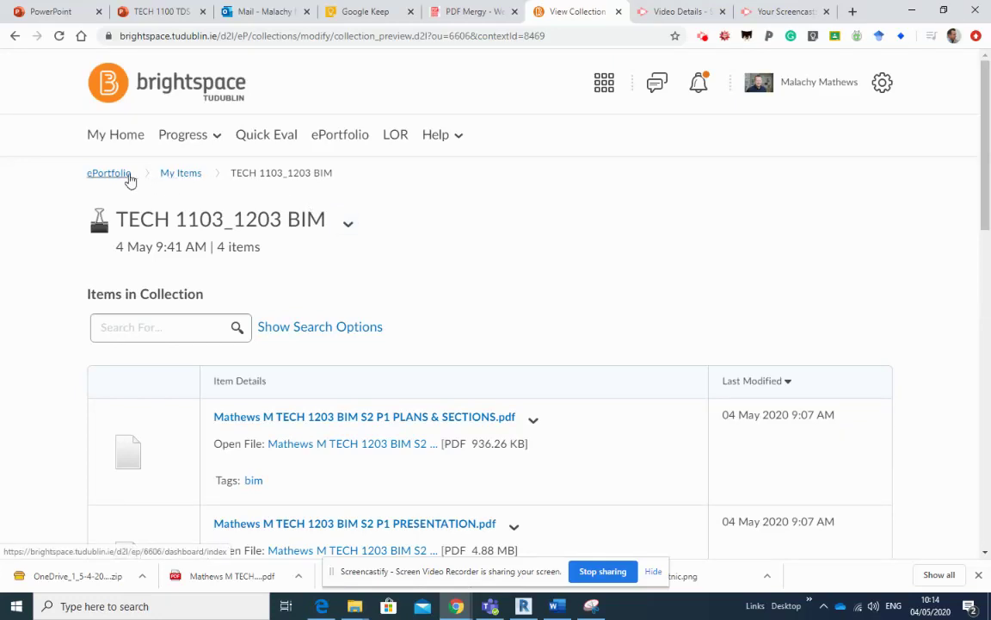
# Go back to the ePortfolio dashboard and look over the newsfeed's TECH 1103_1203 BIM and TECH 1205 ST items.
pyautogui.click(127, 177)
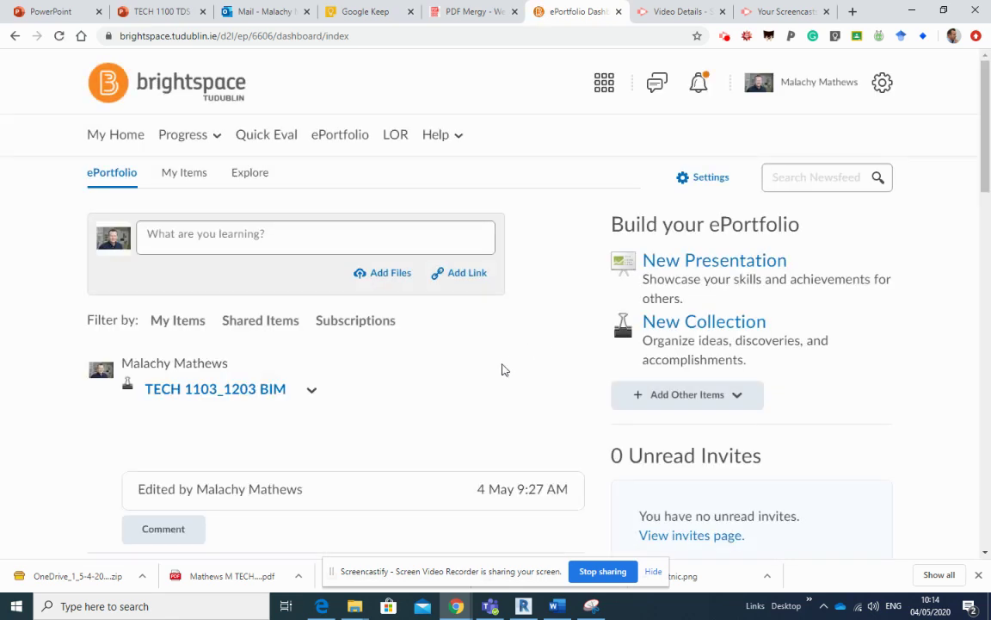
pyautogui.scroll(-2, 433, 381)
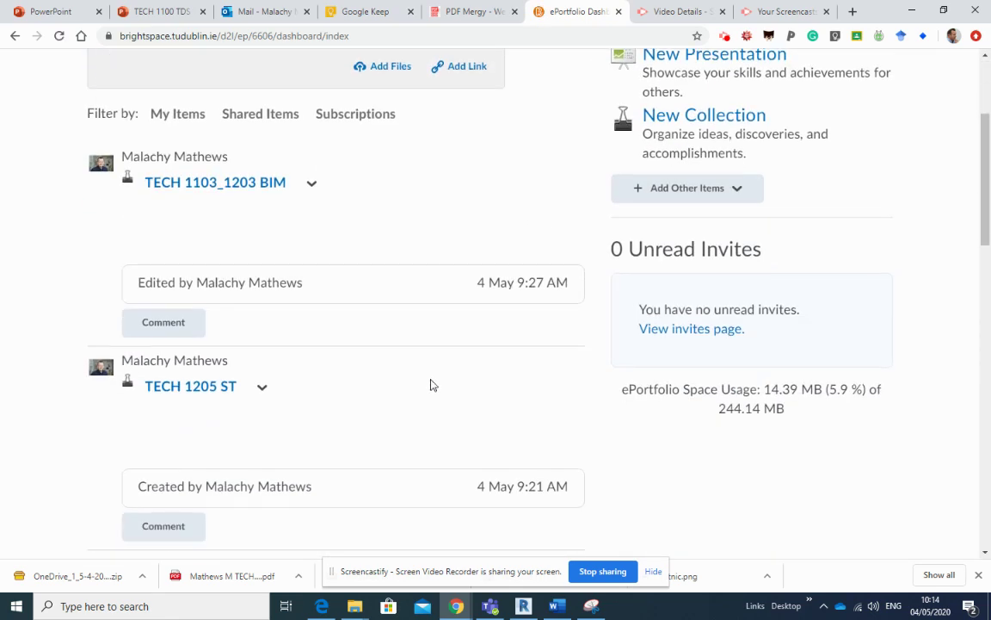
pyautogui.scroll(-3, 431, 388)
pyautogui.scroll(5, 429, 389)
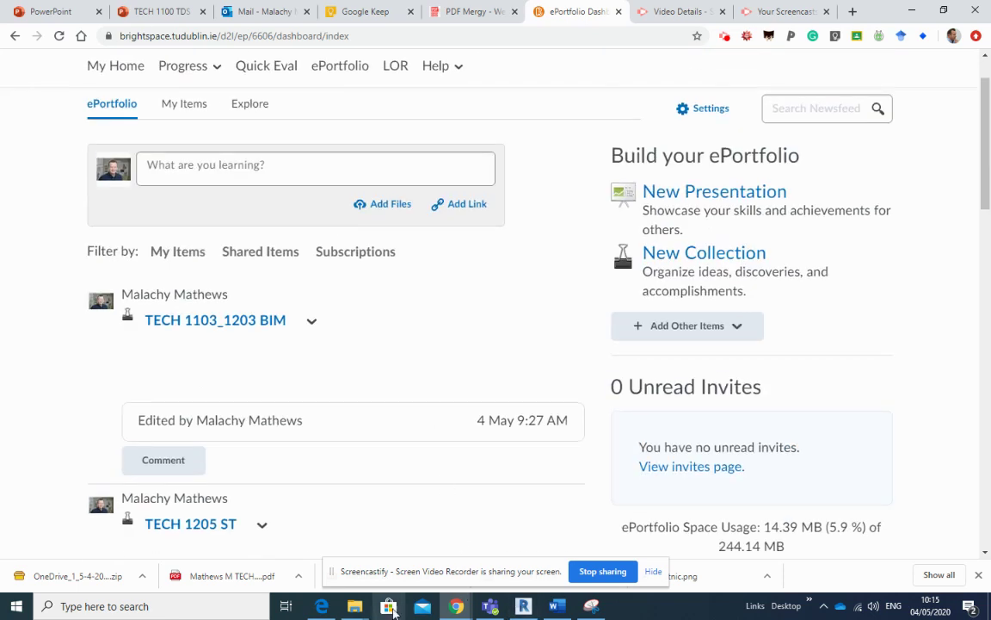
pyautogui.scroll(2, 311, 292)
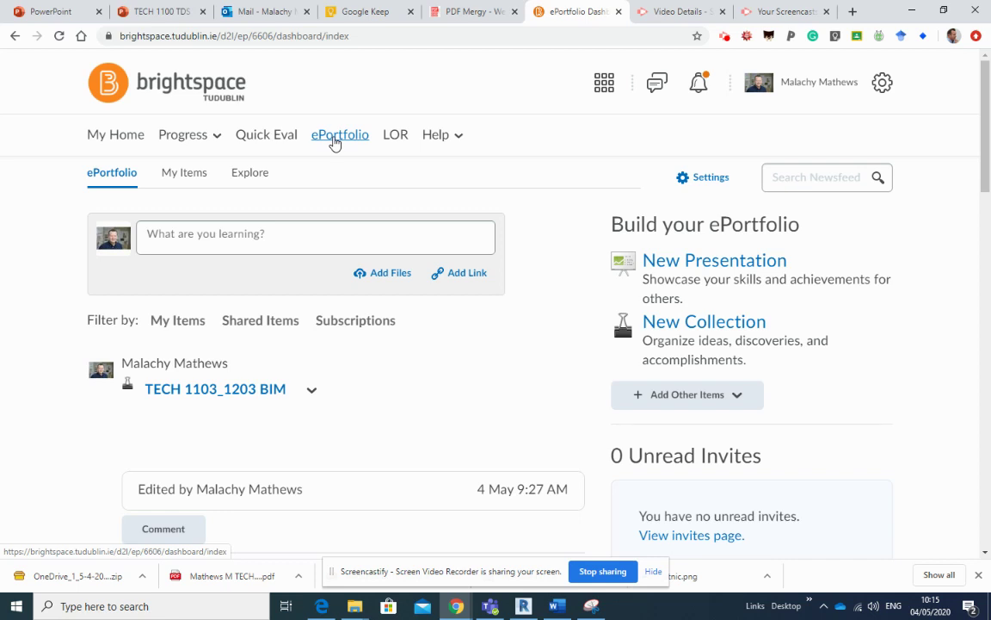
# Browse My Items through the six course collections and four bim-tagged PDF artefacts.
pyautogui.click(187, 176)
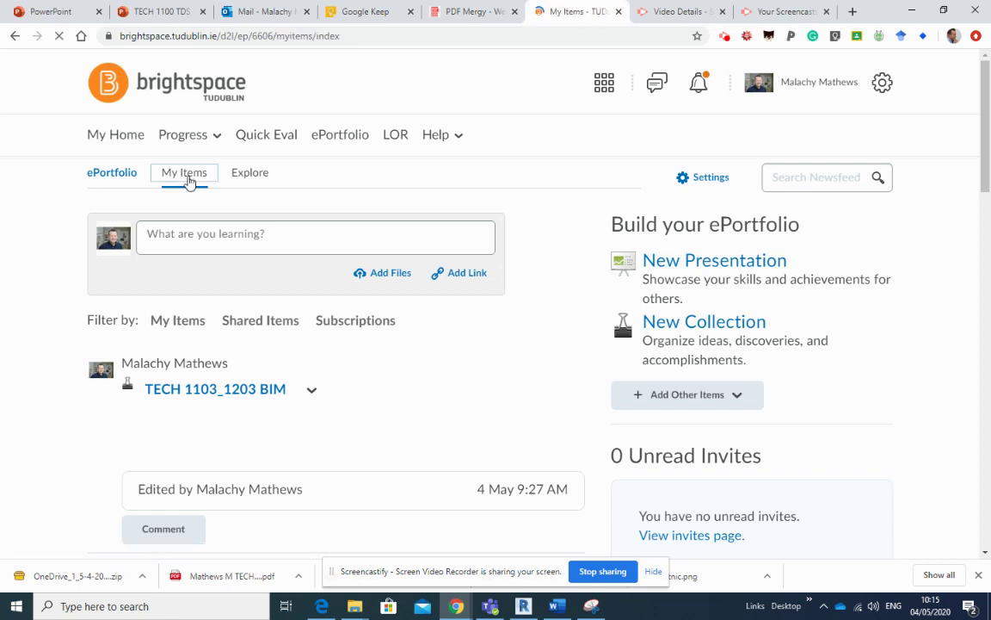
pyautogui.scroll(-1, 409, 435)
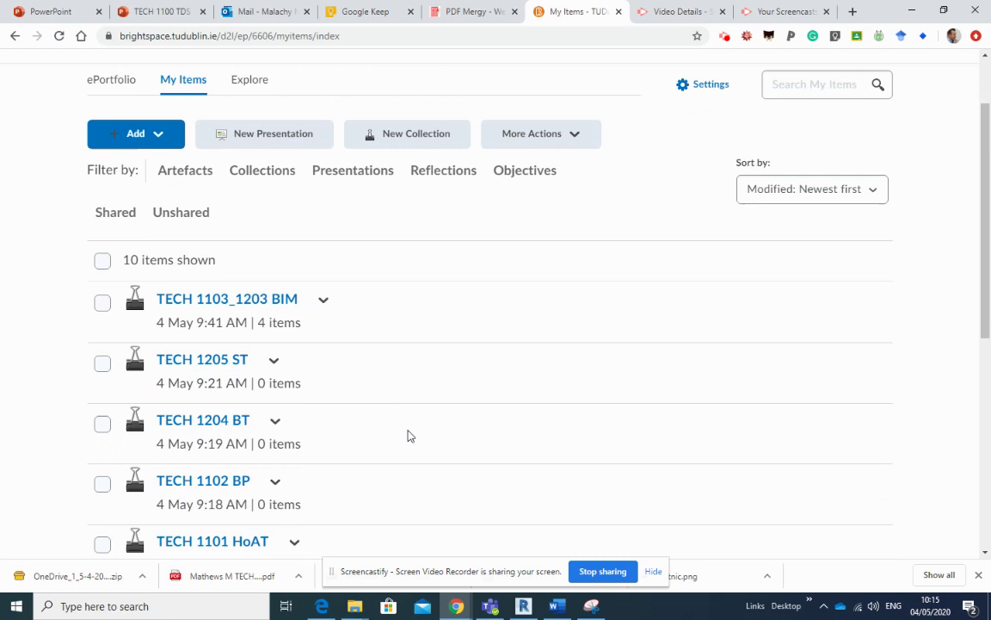
pyautogui.scroll(-1, 371, 336)
pyautogui.scroll(-1, 355, 266)
pyautogui.scroll(2, 292, 228)
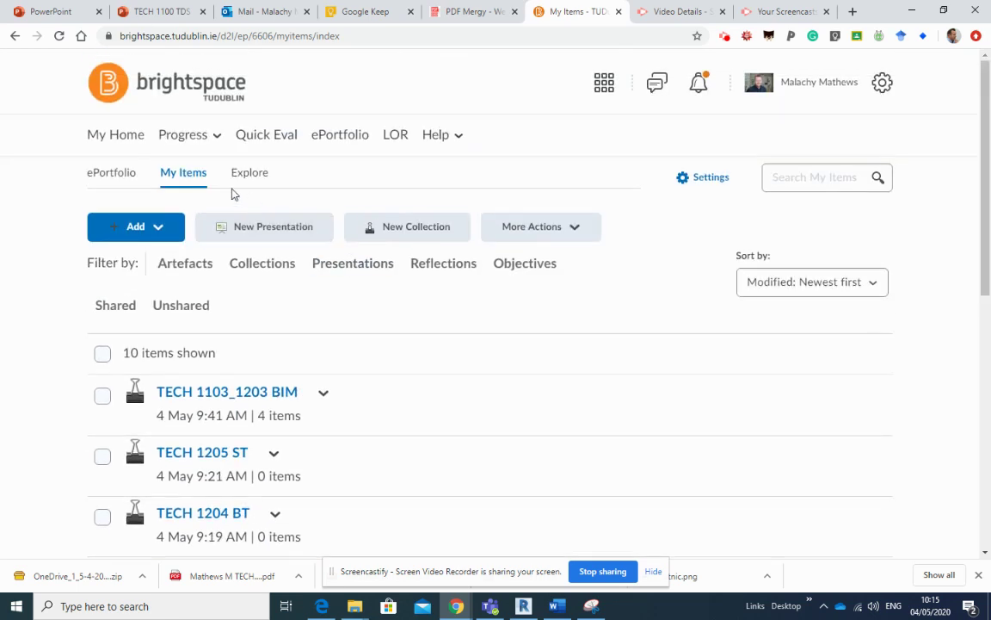
pyautogui.scroll(-2, 331, 301)
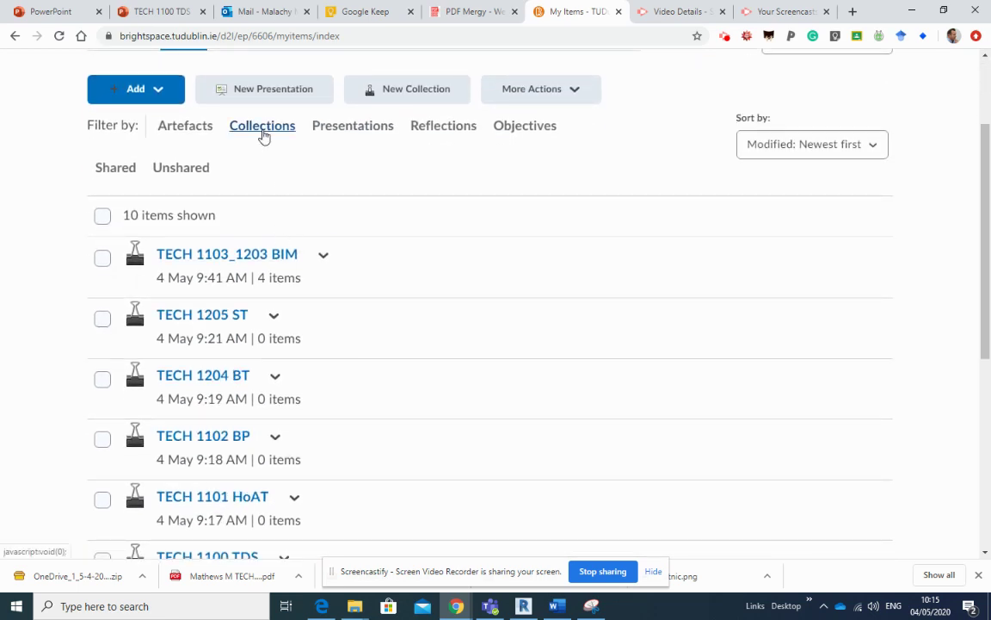
pyautogui.scroll(-1, 399, 276)
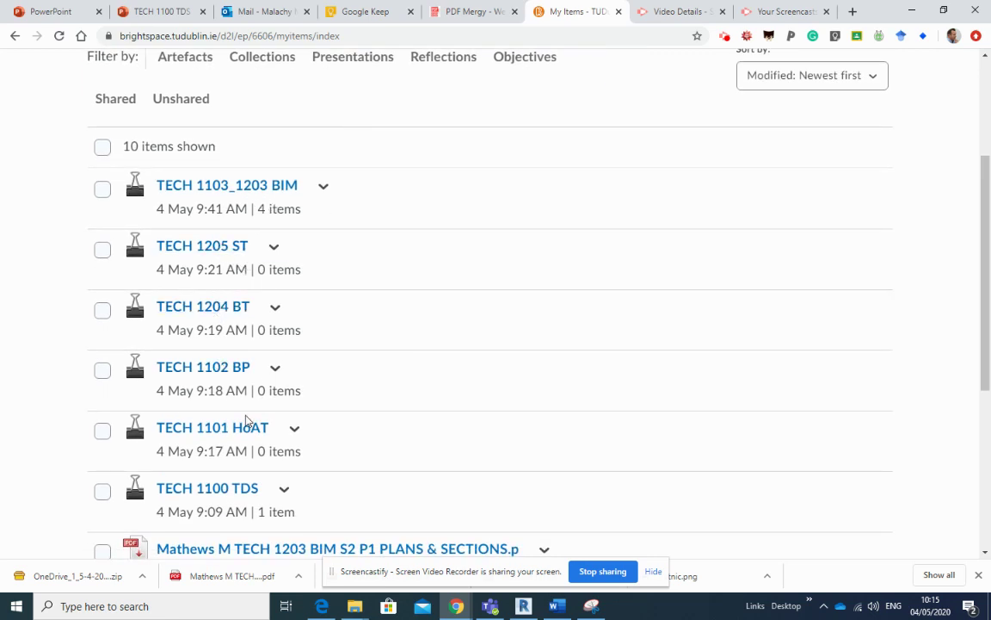
pyautogui.scroll(-2, 372, 500)
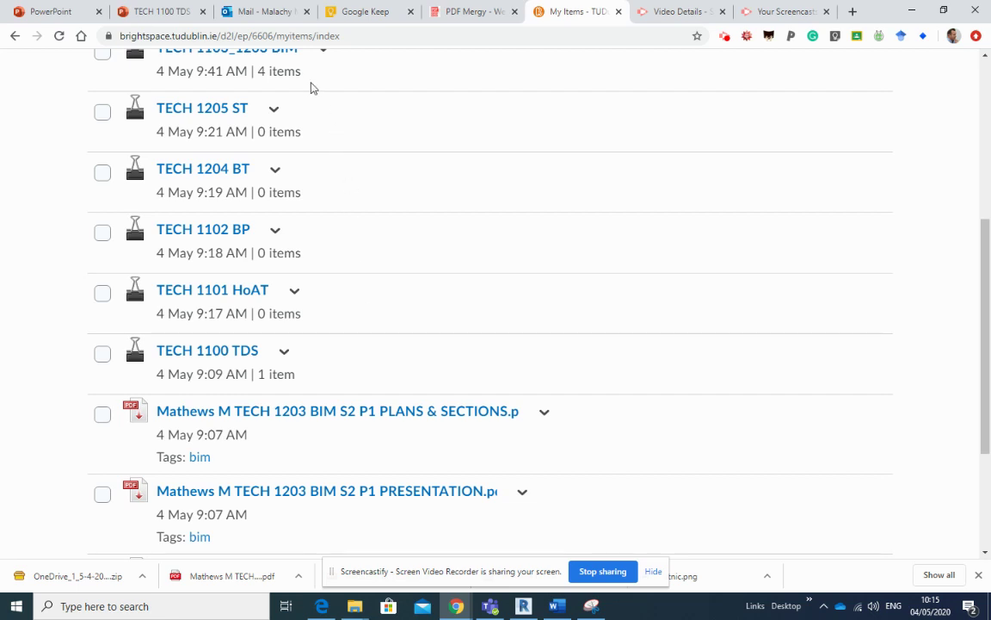
pyautogui.scroll(-3, 370, 288)
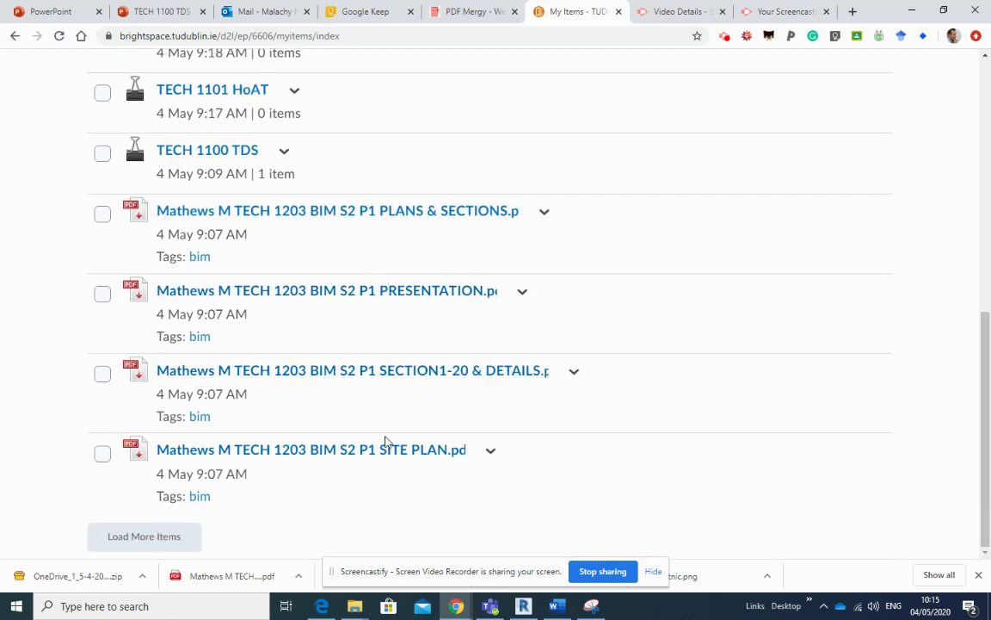
pyautogui.scroll(3, 386, 440)
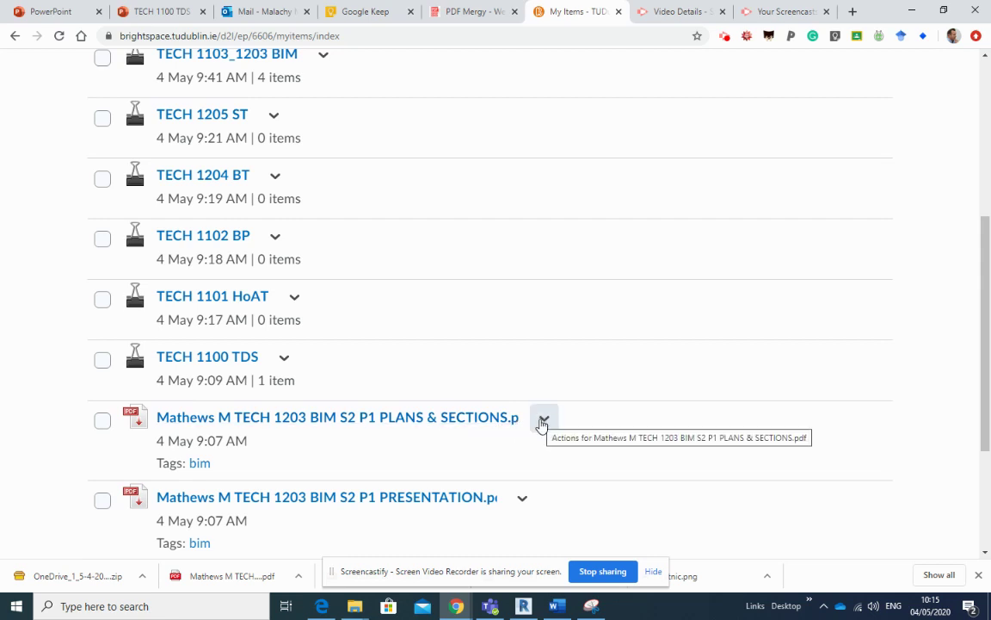
pyautogui.scroll(1, 311, 326)
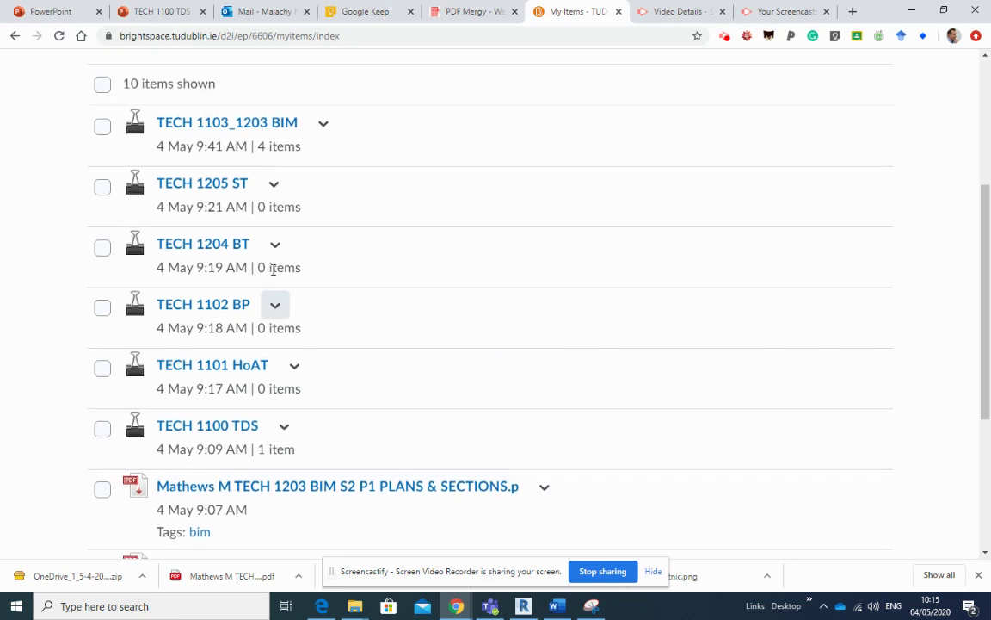
# Open the TECH 1103_1203 BIM collection and preview its plans and sections PDF.
pyautogui.click(249, 126)
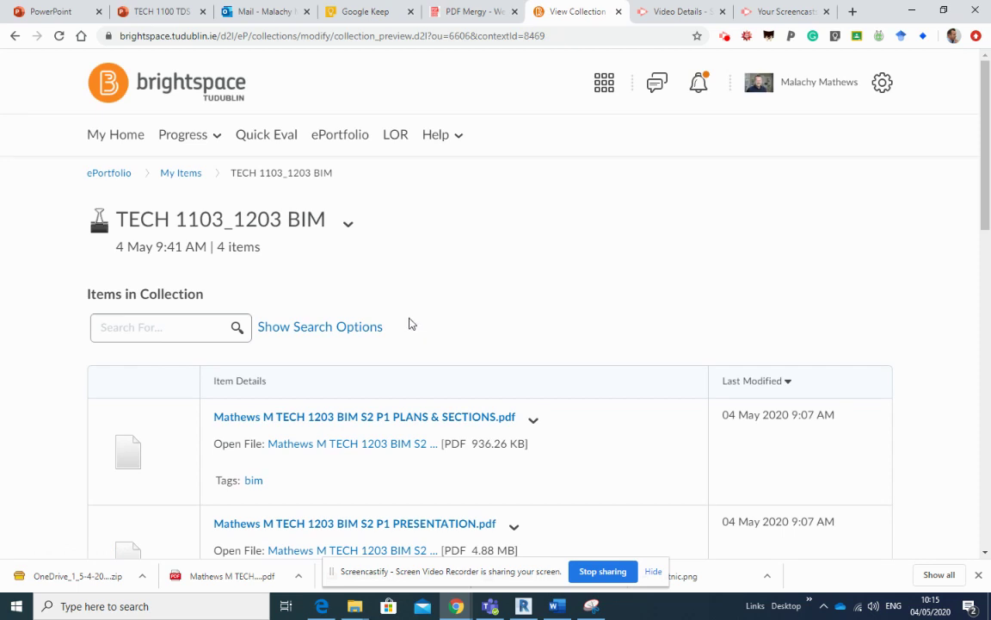
pyautogui.click(535, 424)
pyautogui.click(570, 96)
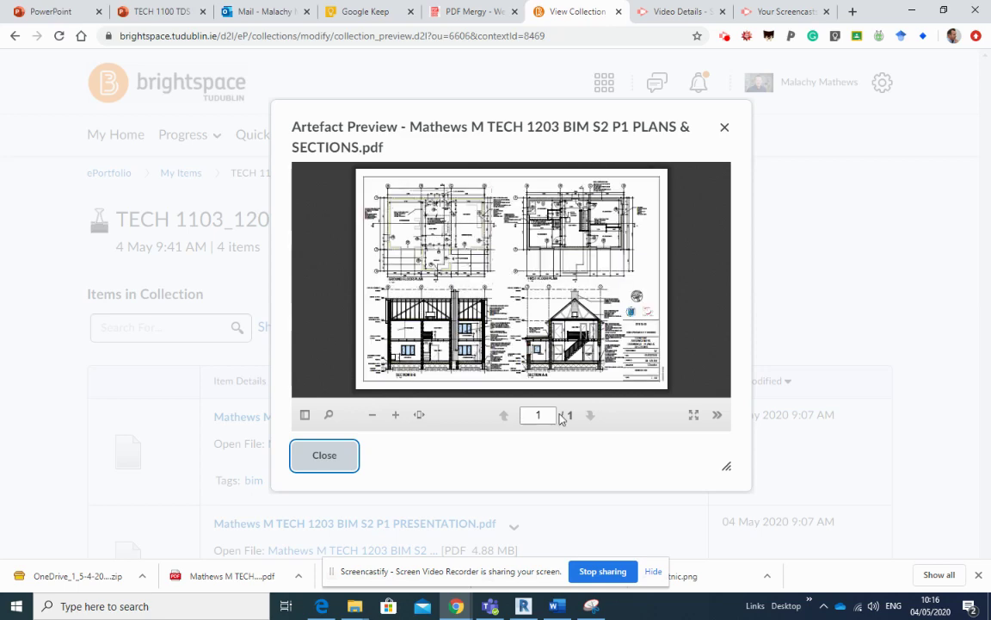
pyautogui.click(327, 460)
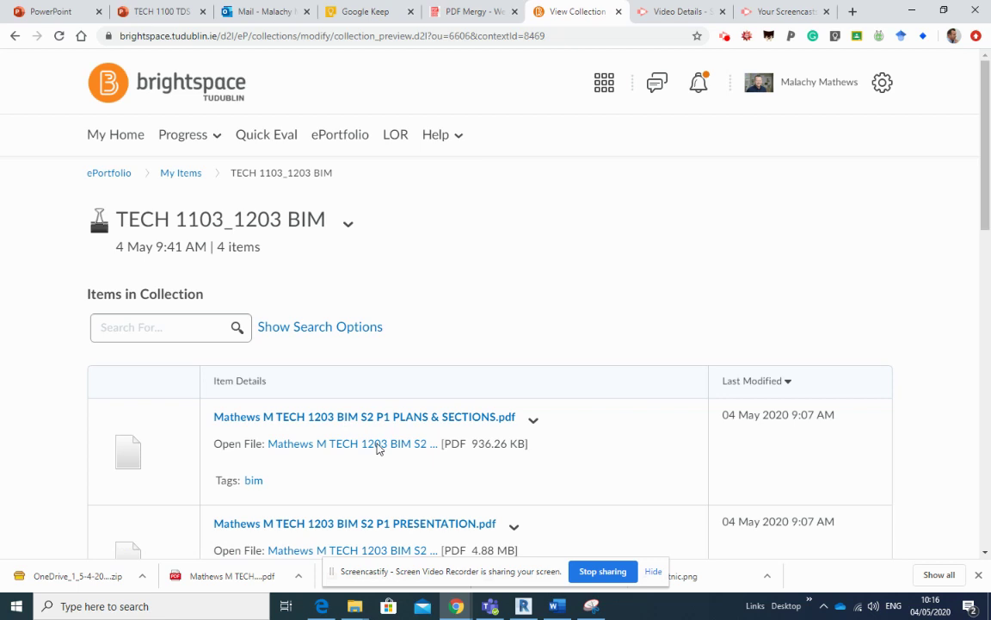
# Return to the TECH 1100 TDS S2 P1 Esquisse deck in PowerPoint Online.
pyautogui.scroll(-2, 346, 463)
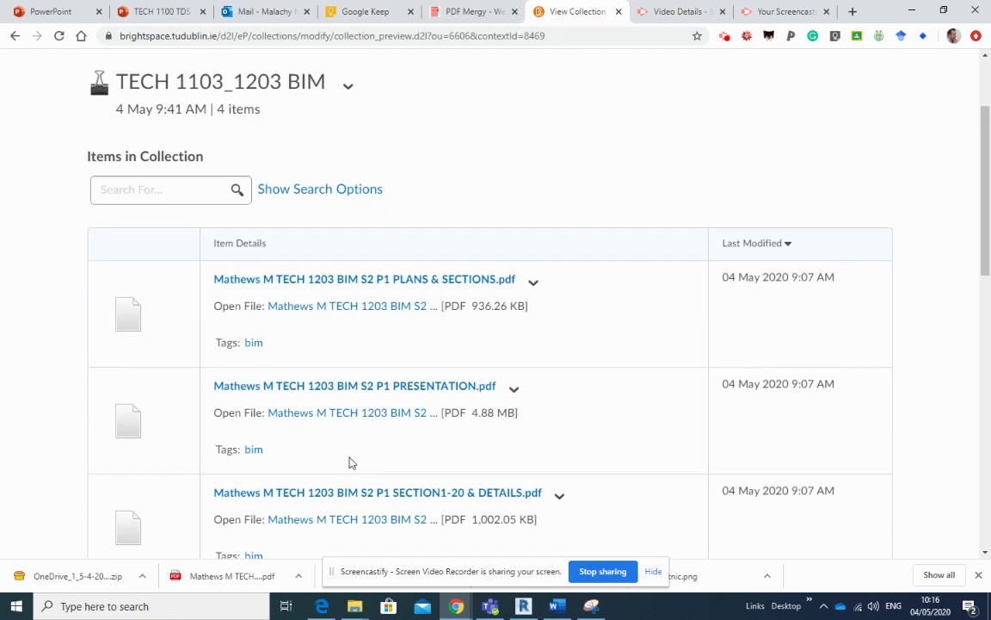
pyautogui.scroll(2, 349, 460)
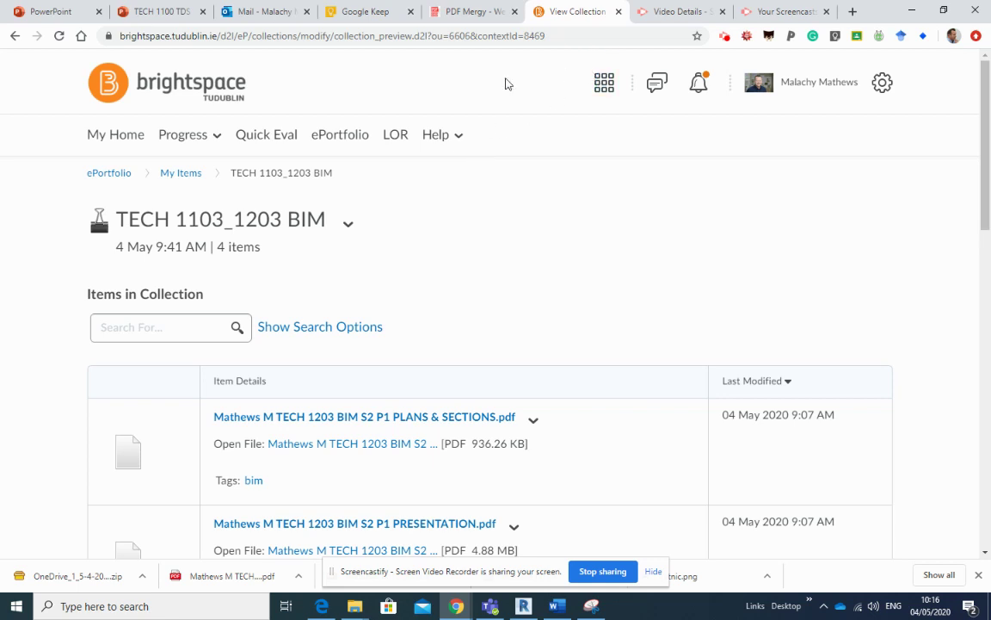
pyautogui.click(161, 13)
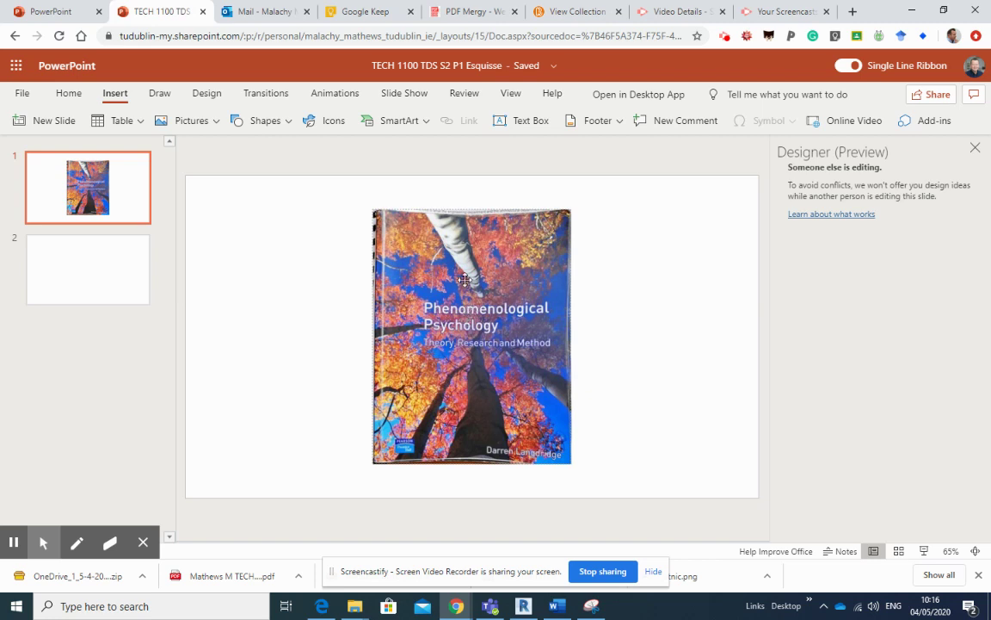
# On blank slide 2, look for a picture in OneDrive's Office Lens folder and cancel when it's empty.
pyautogui.click(87, 276)
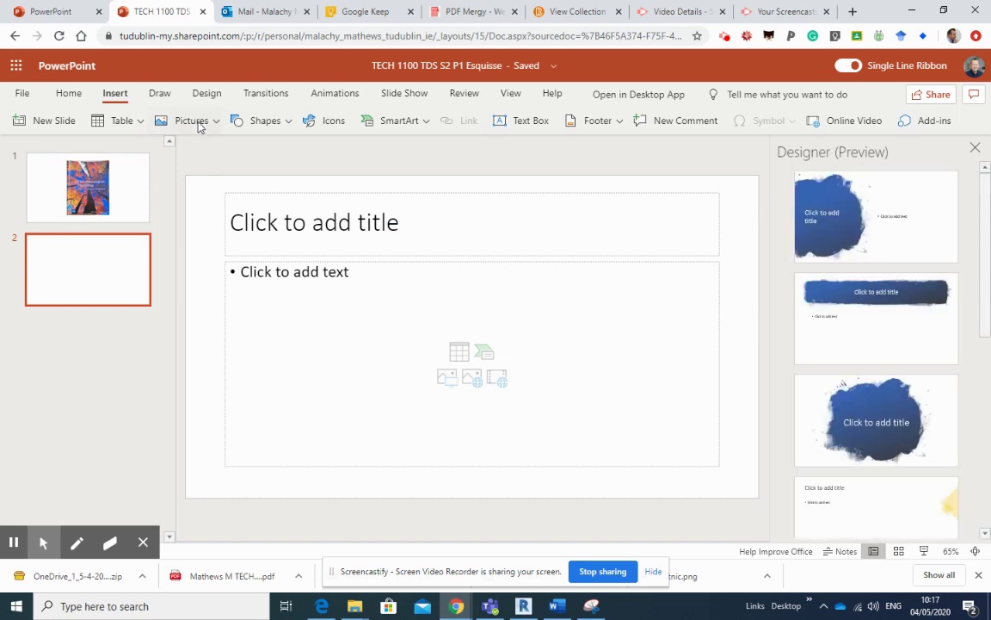
pyautogui.click(198, 125)
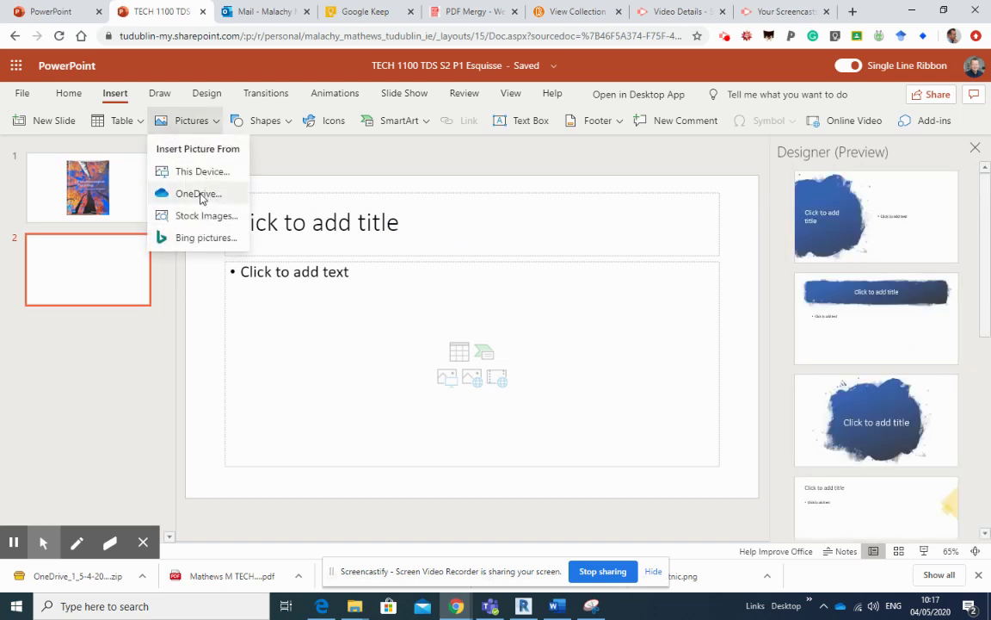
pyautogui.click(198, 193)
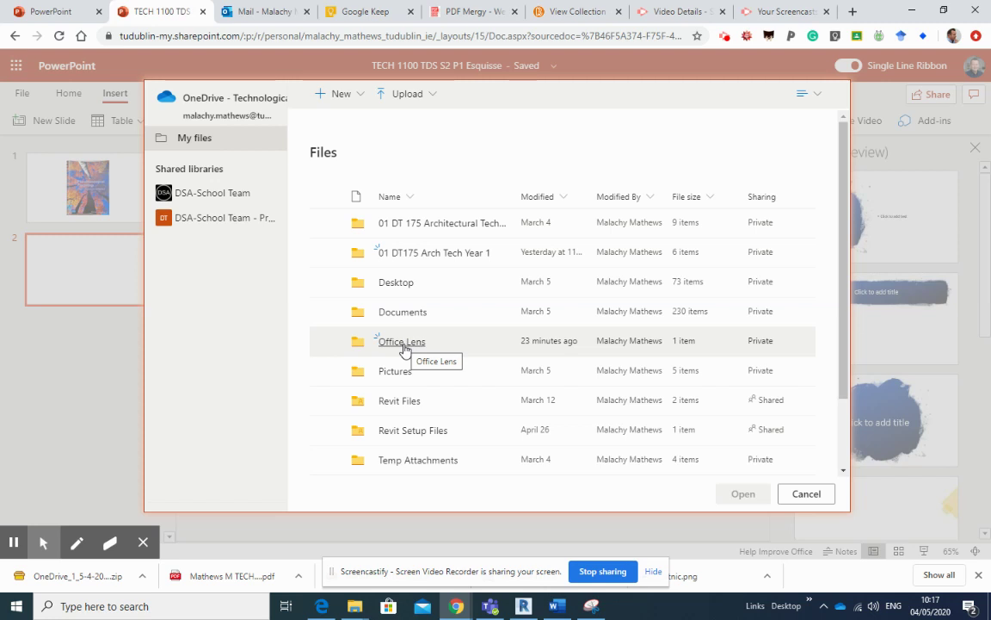
pyautogui.click(405, 349)
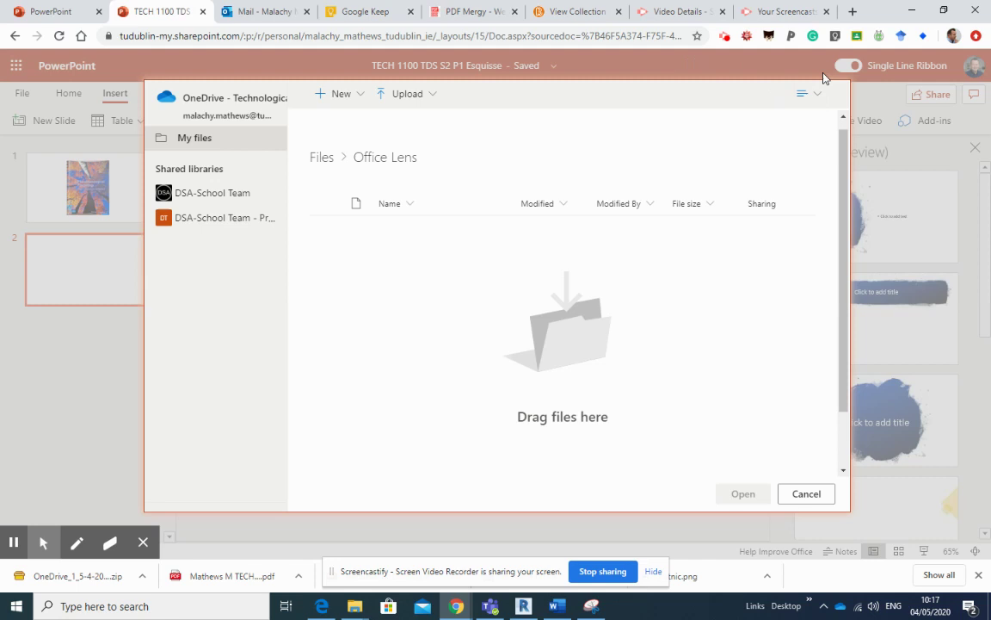
pyautogui.click(805, 494)
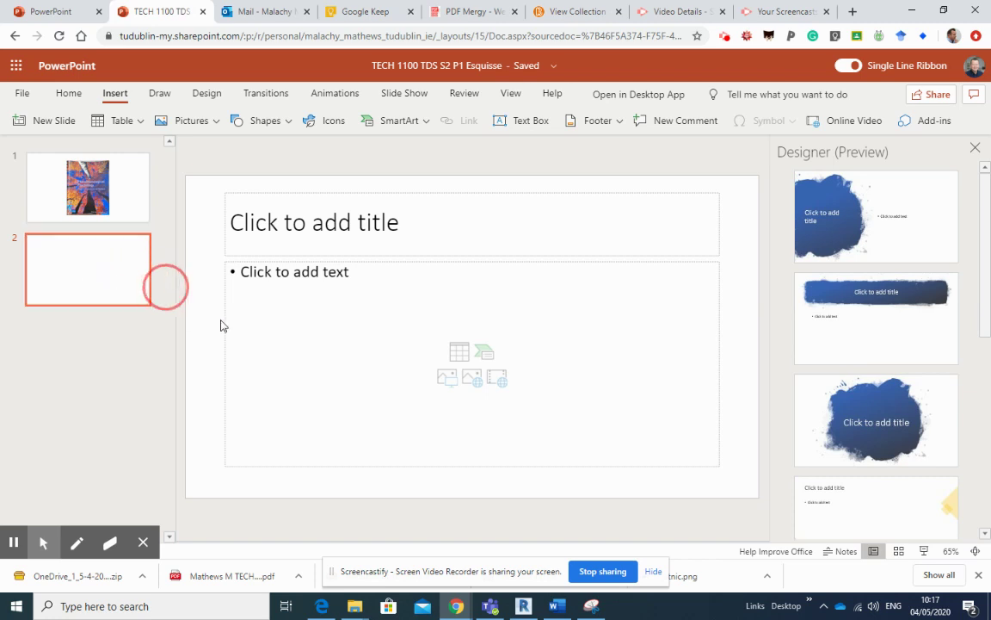
# Move slide 1's book-cover picture to the left side of the slide, then return to slide 2.
pyautogui.click(89, 186)
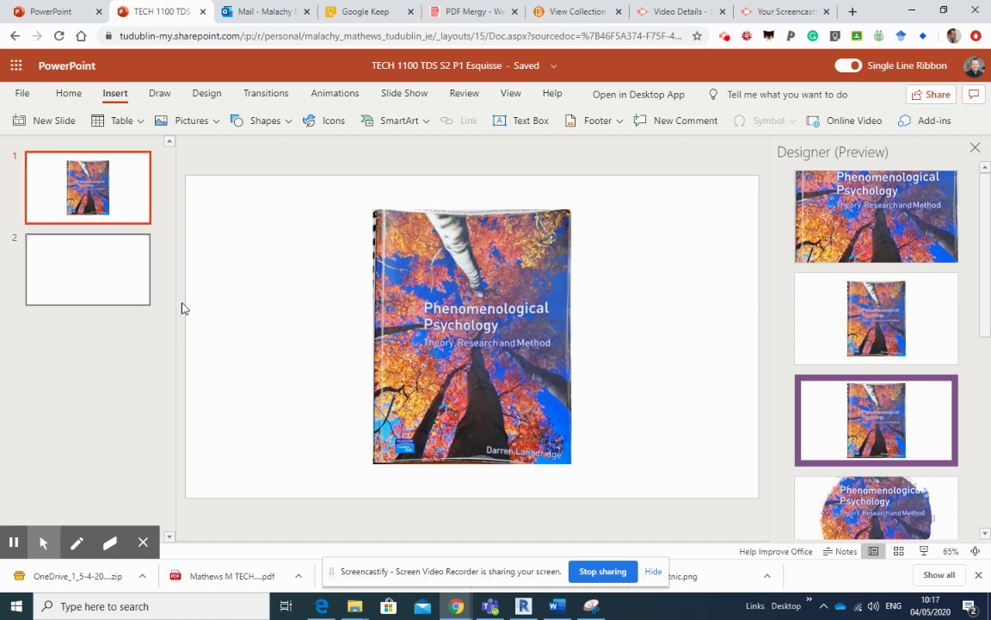
pyautogui.moveTo(432, 330); pyautogui.dragTo(308, 314)
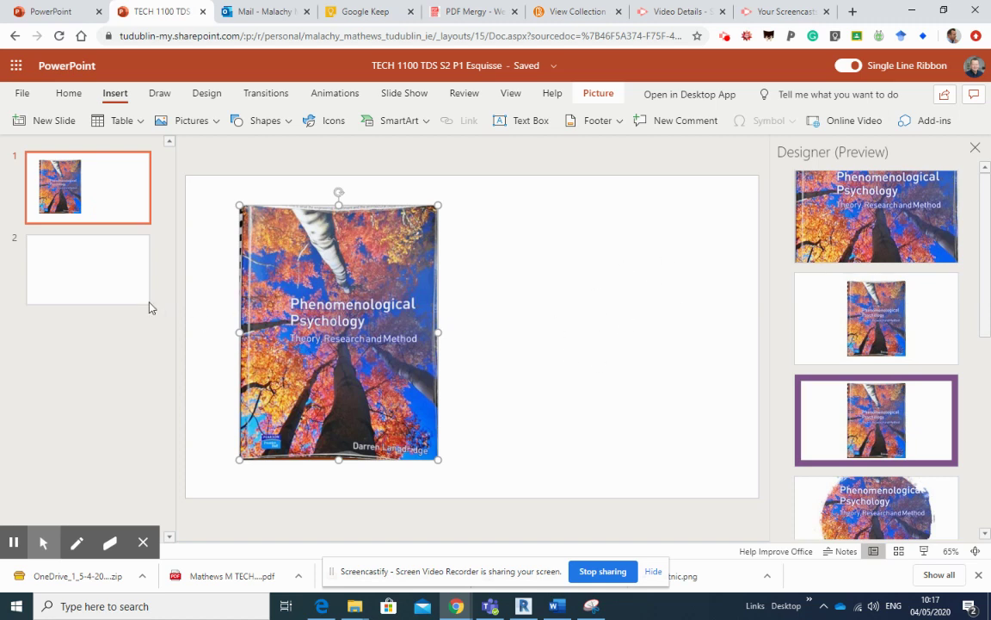
pyautogui.click(100, 258)
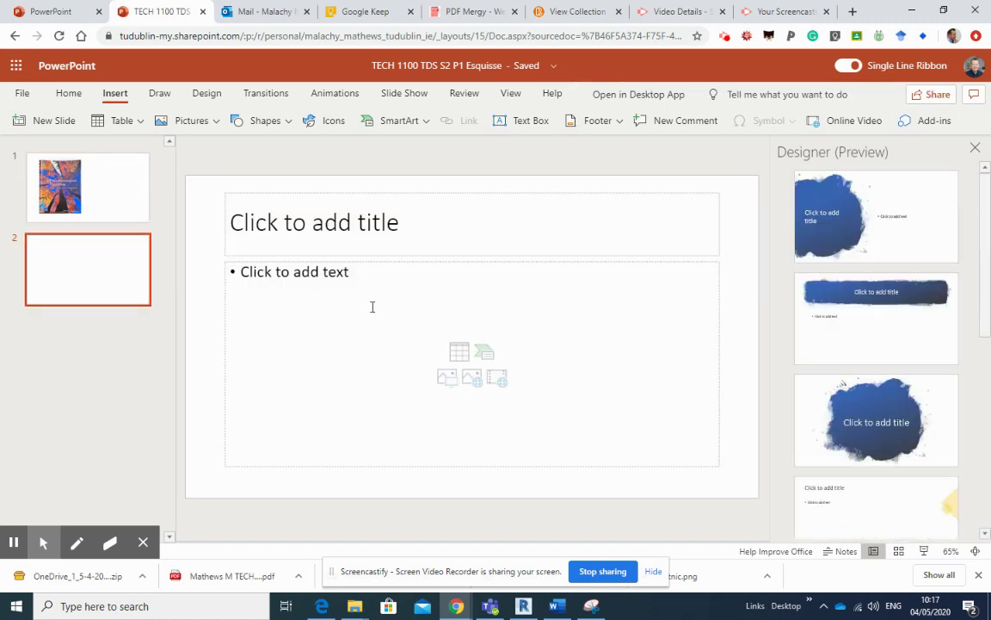
# Delete the body text and title placeholders from slide 2, leaving it empty.
pyautogui.click(434, 194)
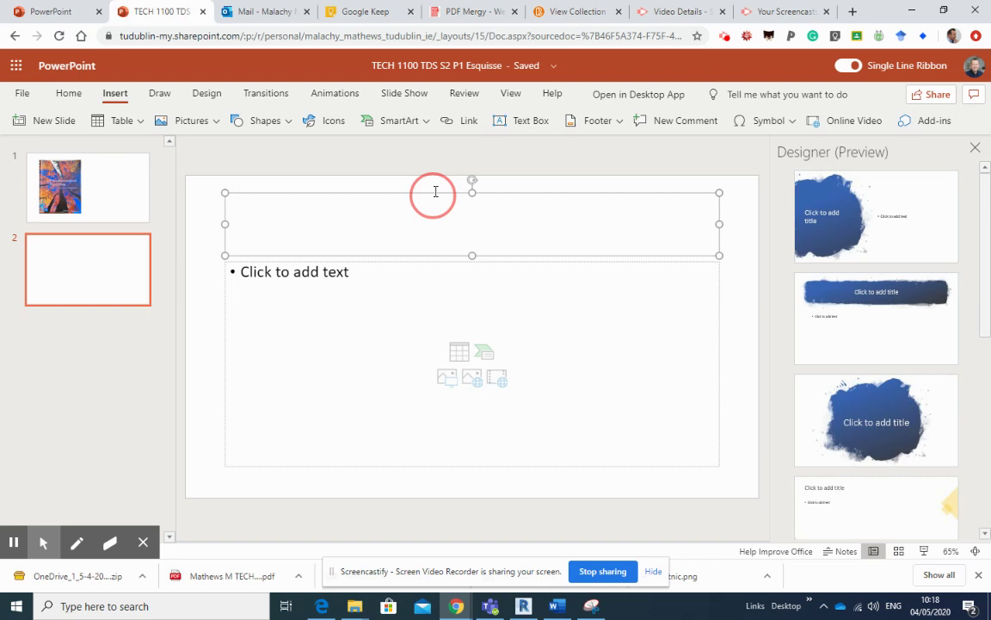
pyautogui.click(434, 259)
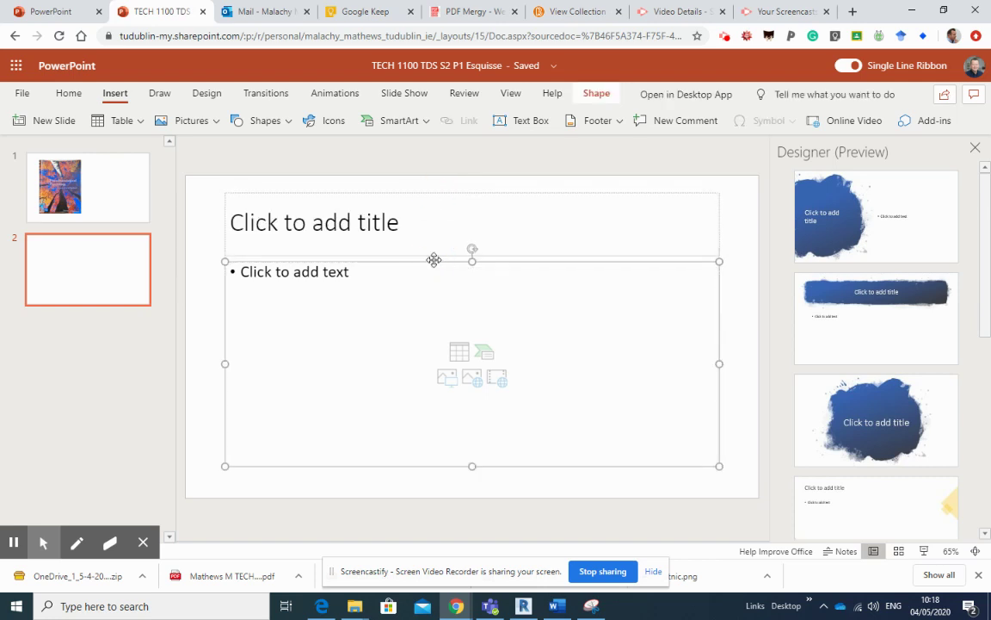
pyautogui.press('Delete')
pyautogui.click(430, 254)
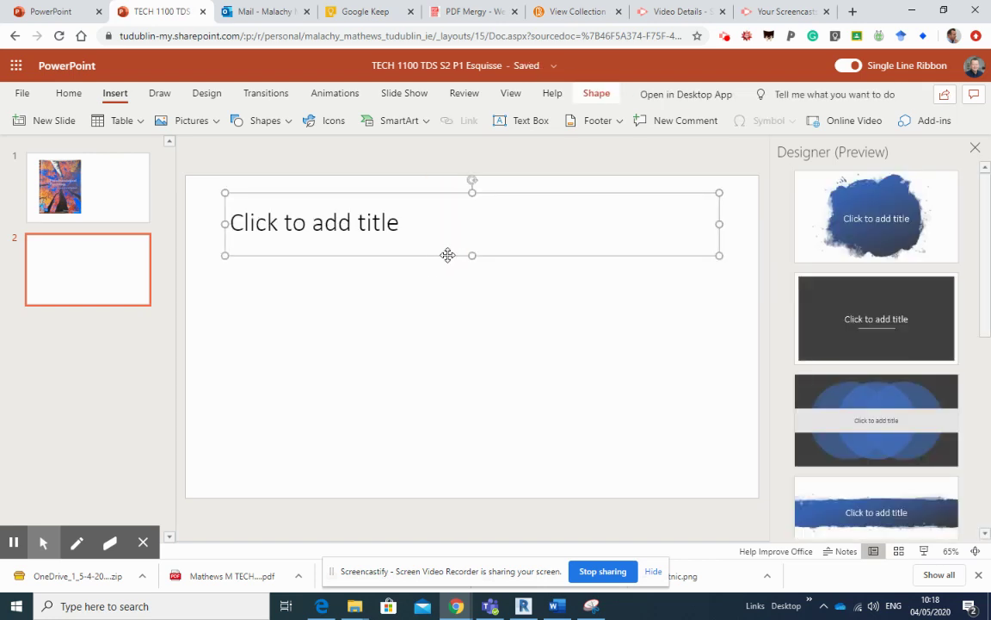
pyautogui.click(449, 255)
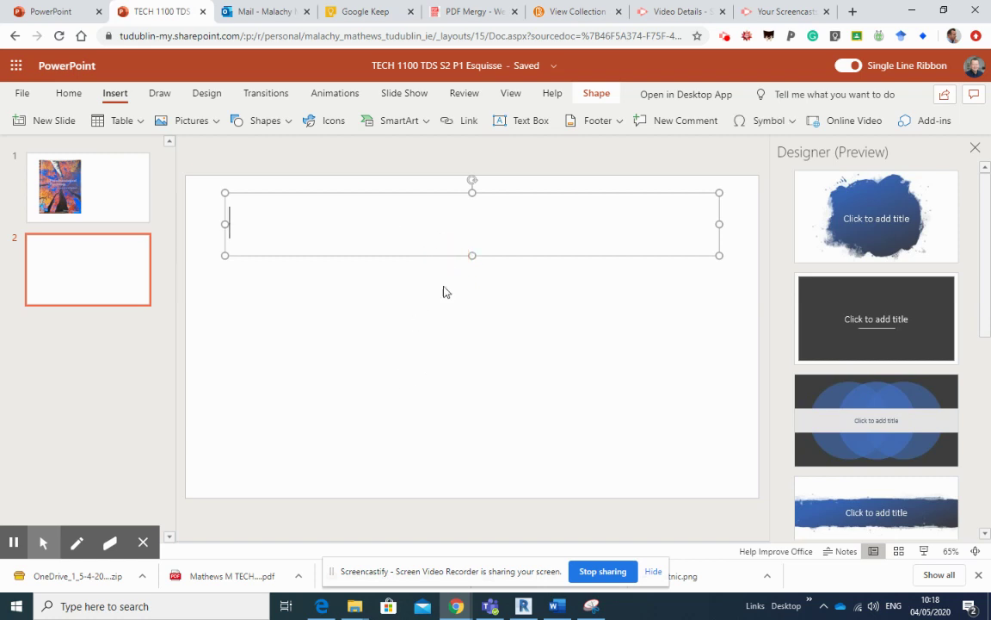
pyautogui.press('Delete')
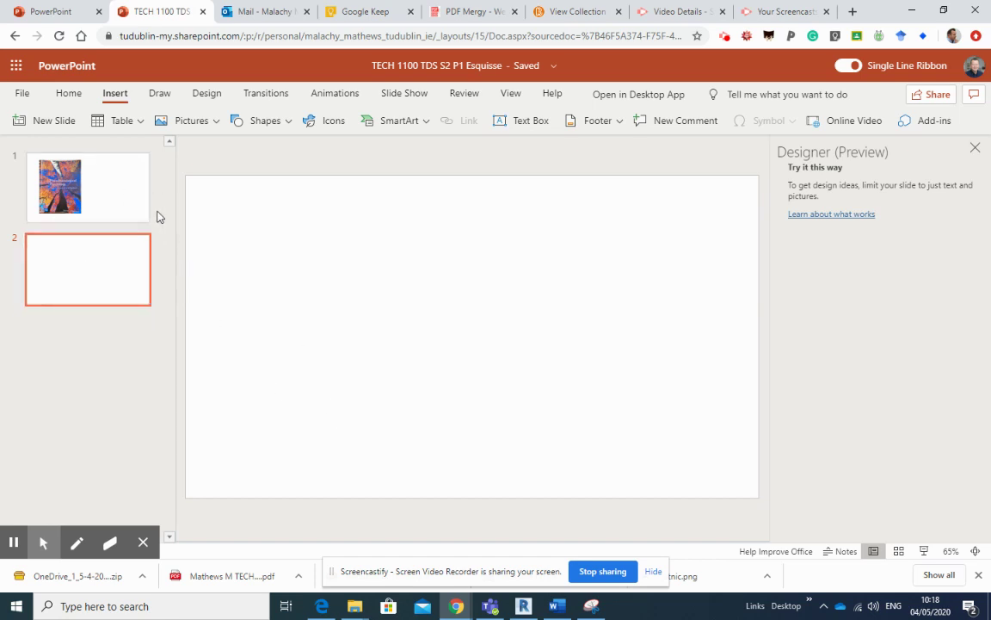
# Export the TECH 1100 TDS Esquisse presentation as a PDF via Download As.
pyautogui.click(23, 94)
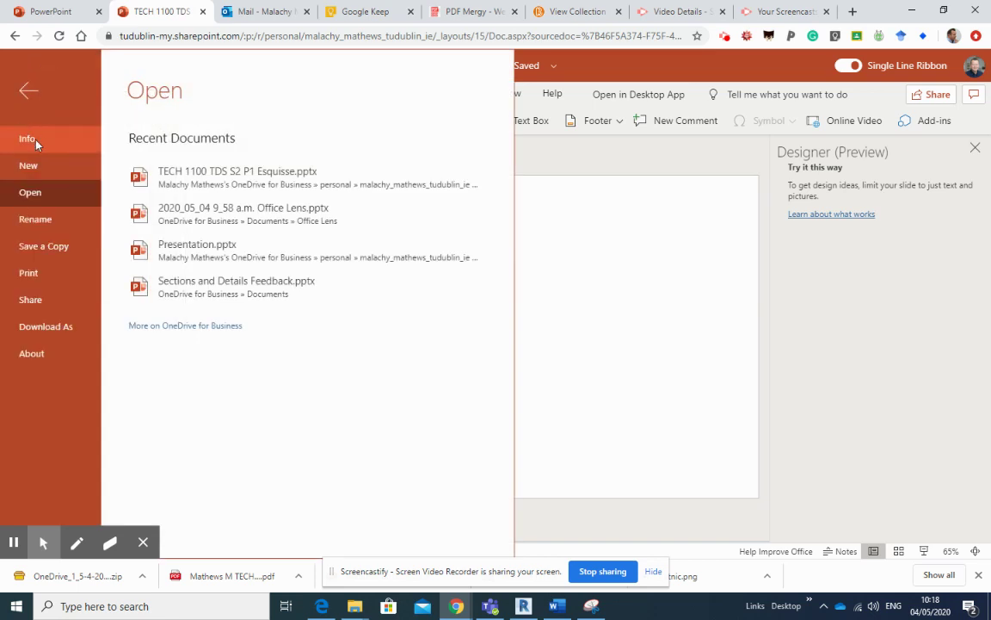
pyautogui.click(33, 273)
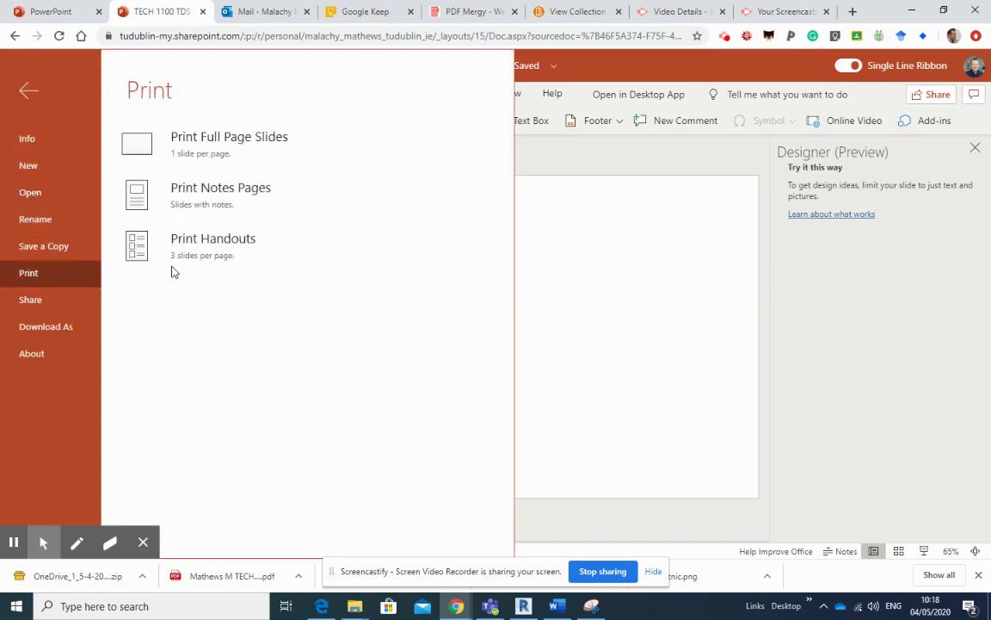
pyautogui.click(69, 332)
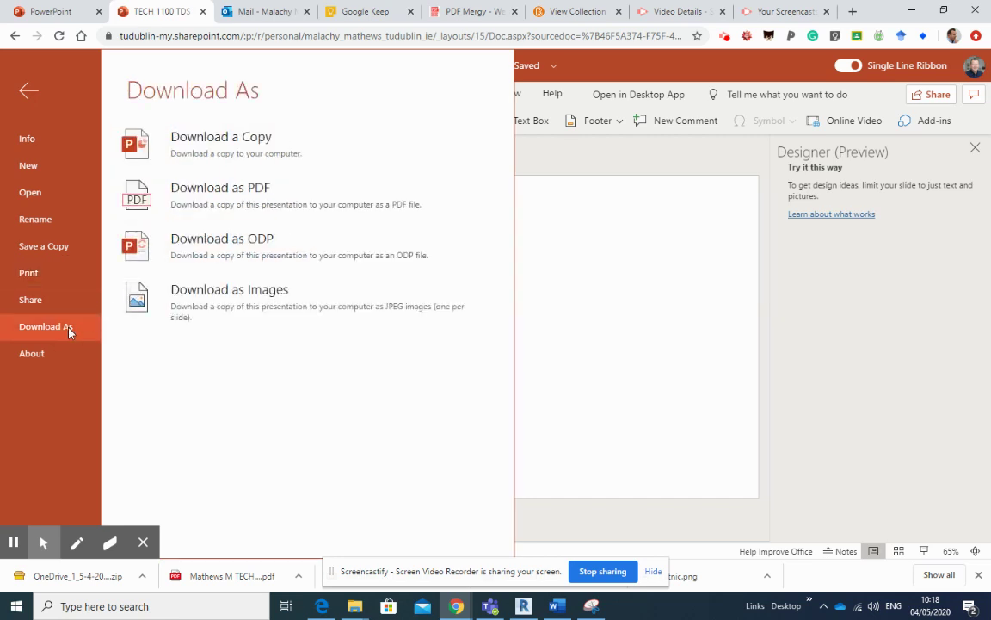
pyautogui.click(247, 195)
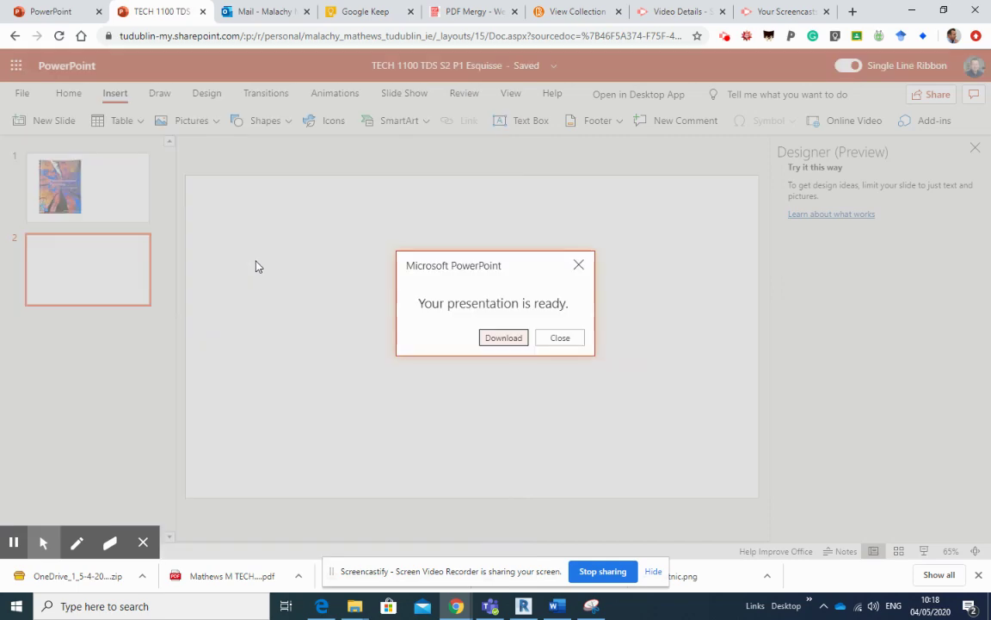
# Save the Esquisse PDF to Downloads with the student's surname and initial prefixed to its name.
pyautogui.click(506, 338)
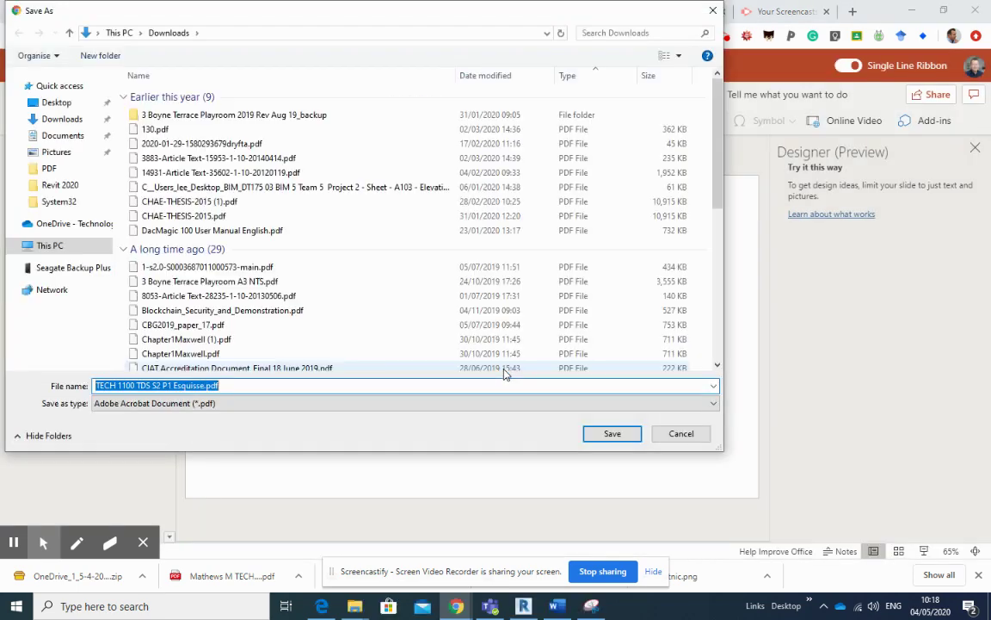
pyautogui.click(97, 385)
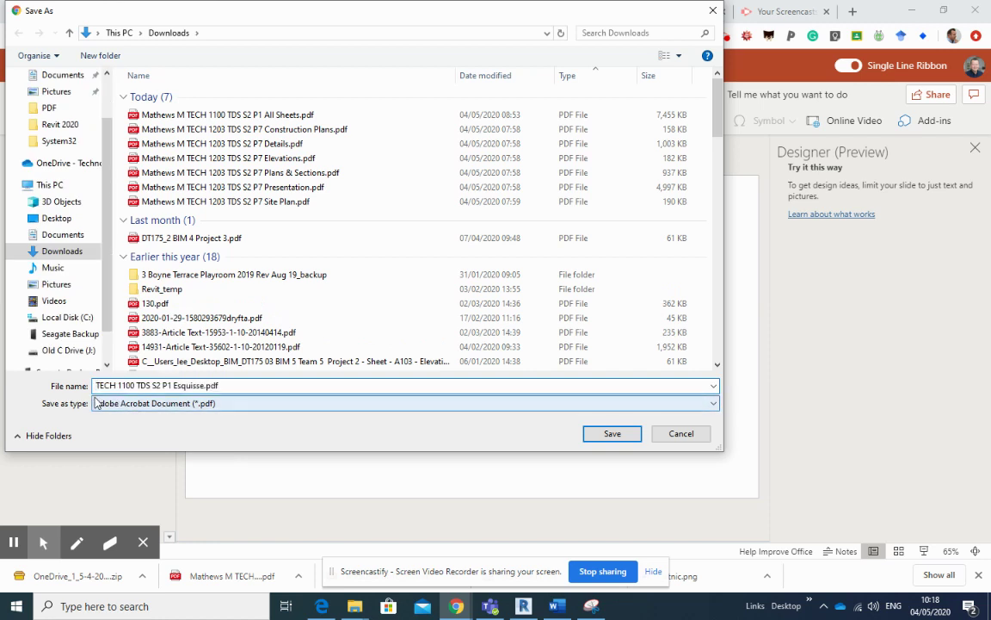
pyautogui.write('Mathews')
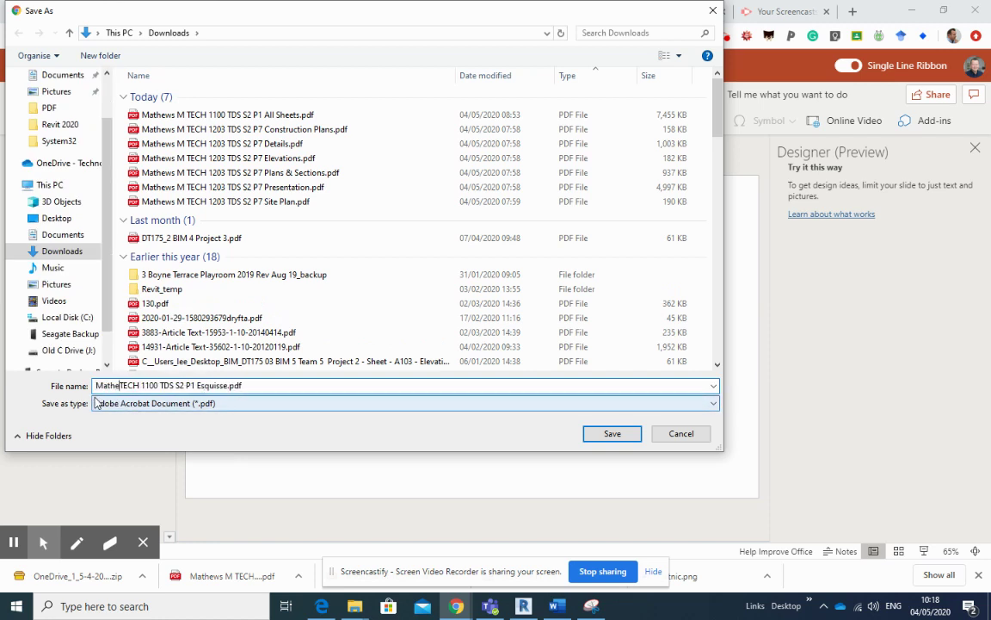
pyautogui.write(' m')
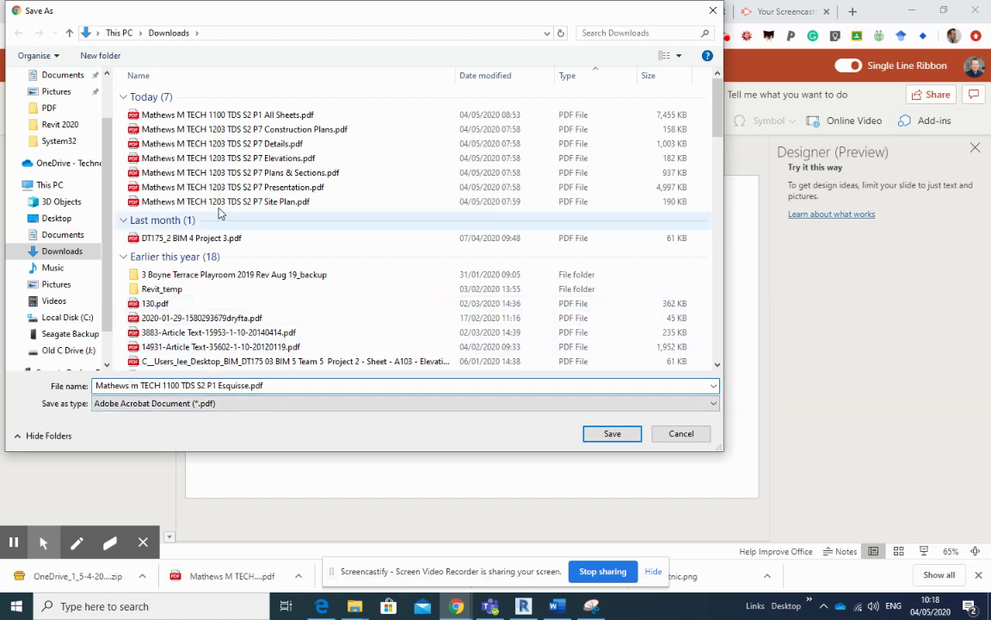
pyautogui.click(612, 433)
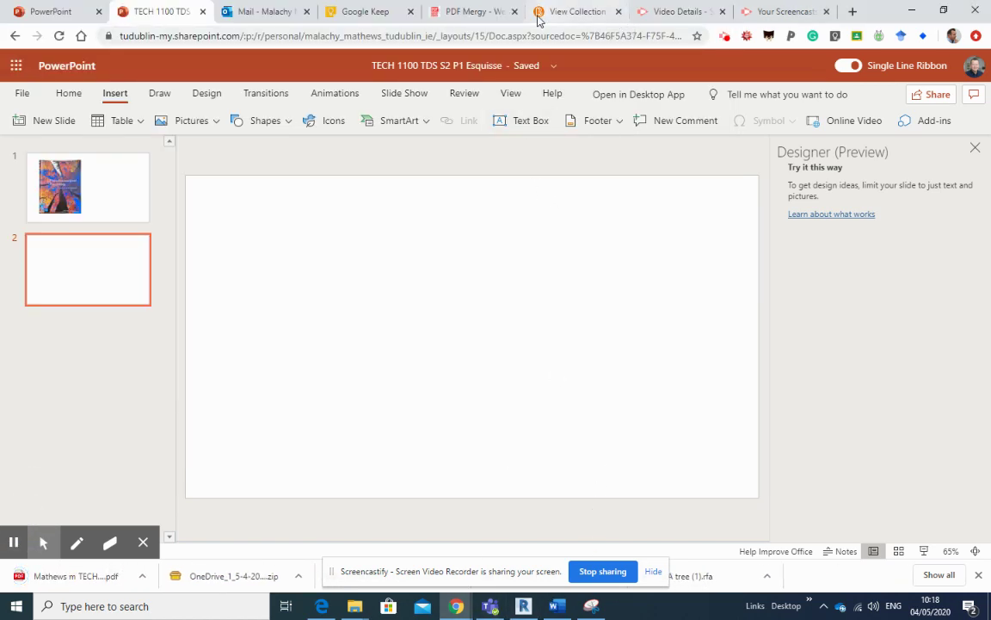
# Switch back to the Brightspace collection page and open the ePortfolio dashboard.
pyautogui.click(568, 12)
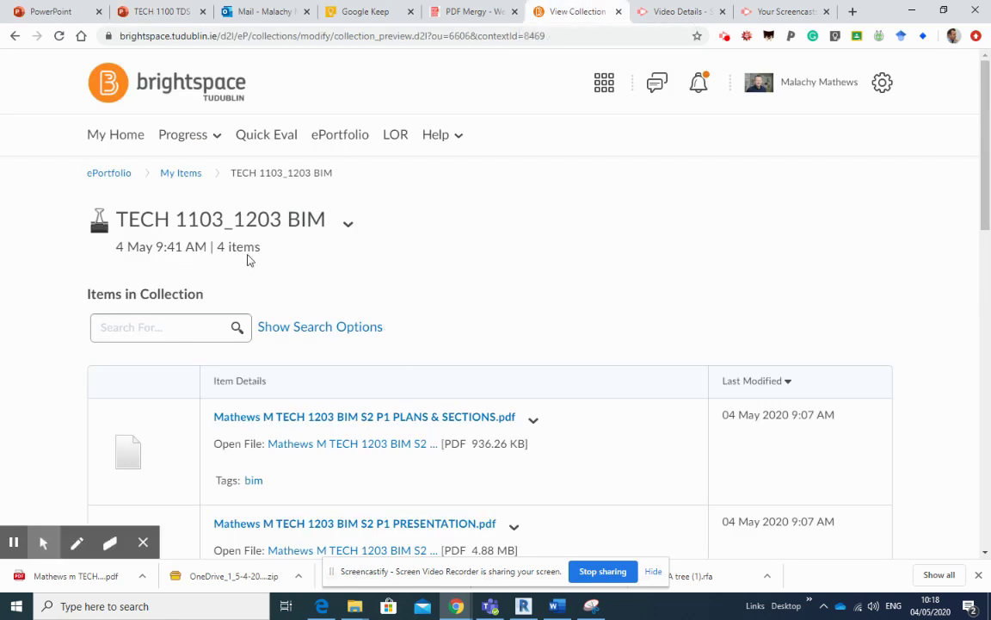
pyautogui.click(104, 177)
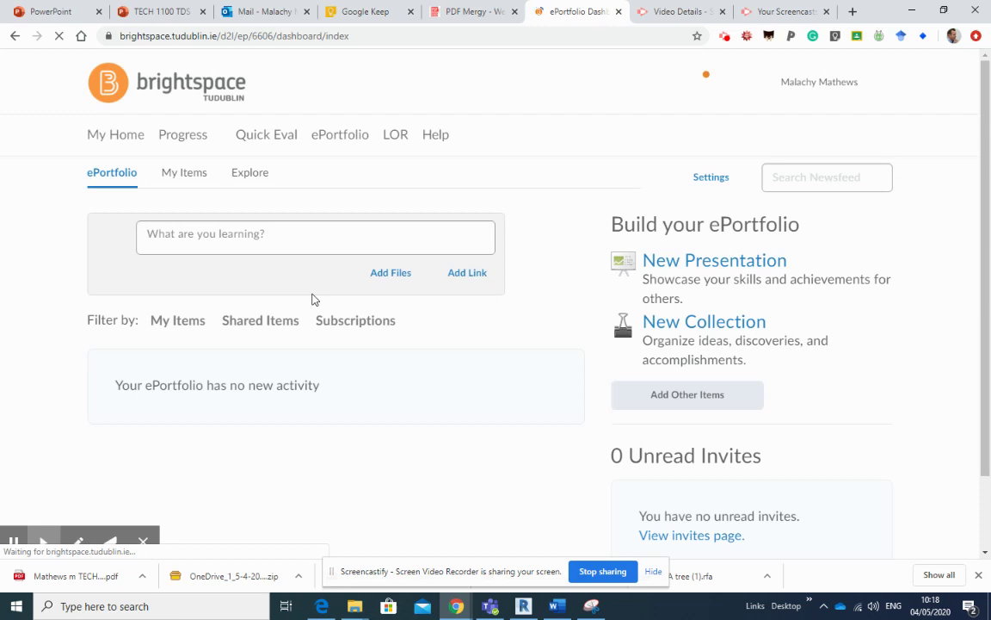
# Upload the name-prefixed Esquisse PDF from Downloads to ePortfolio and view it in My Items.
pyautogui.click(395, 276)
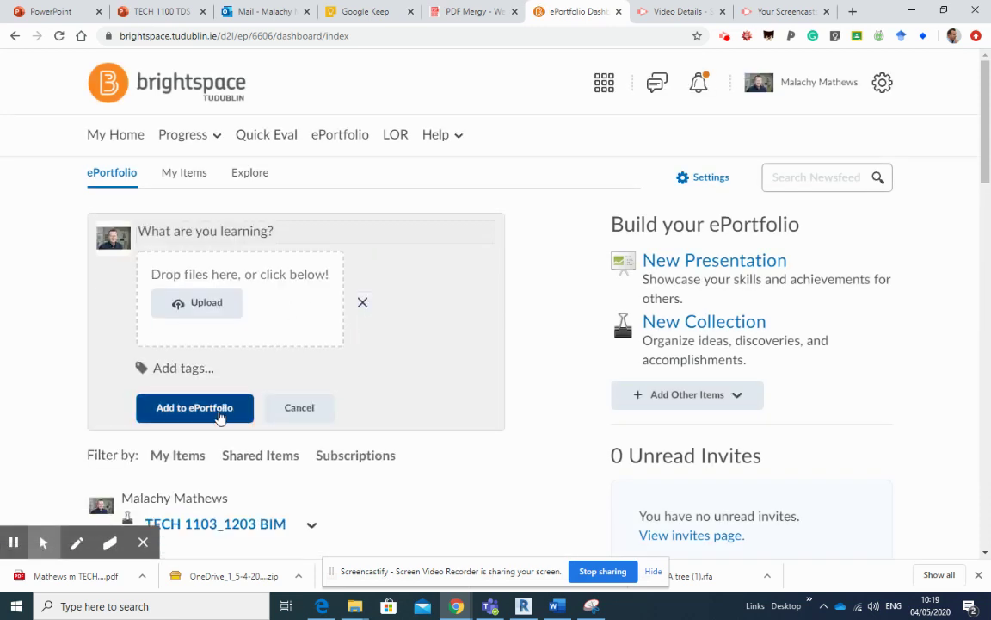
pyautogui.click(201, 308)
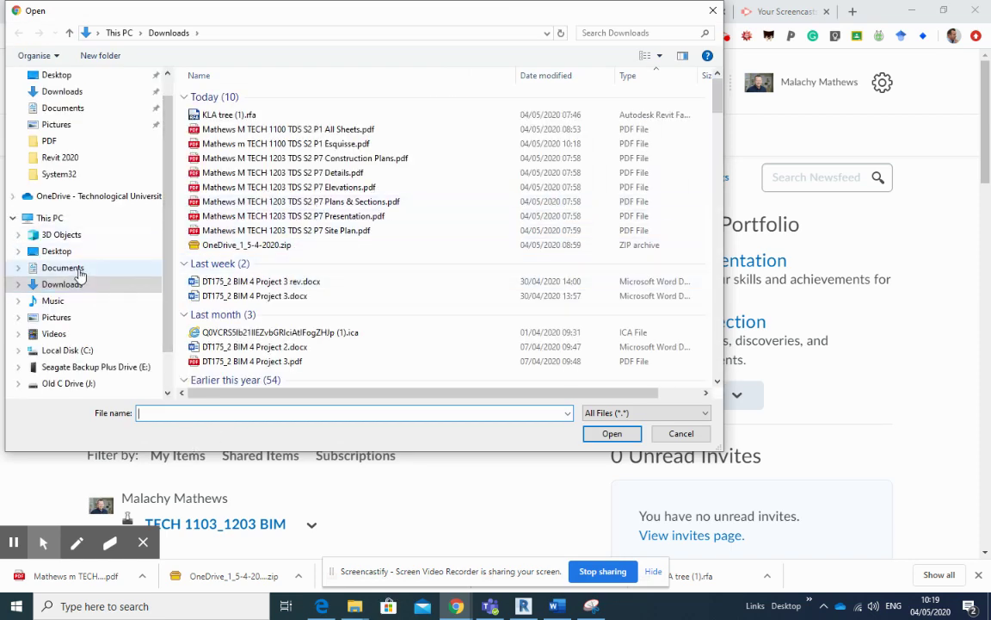
pyautogui.scroll(-1, 288, 245)
pyautogui.scroll(1, 288, 245)
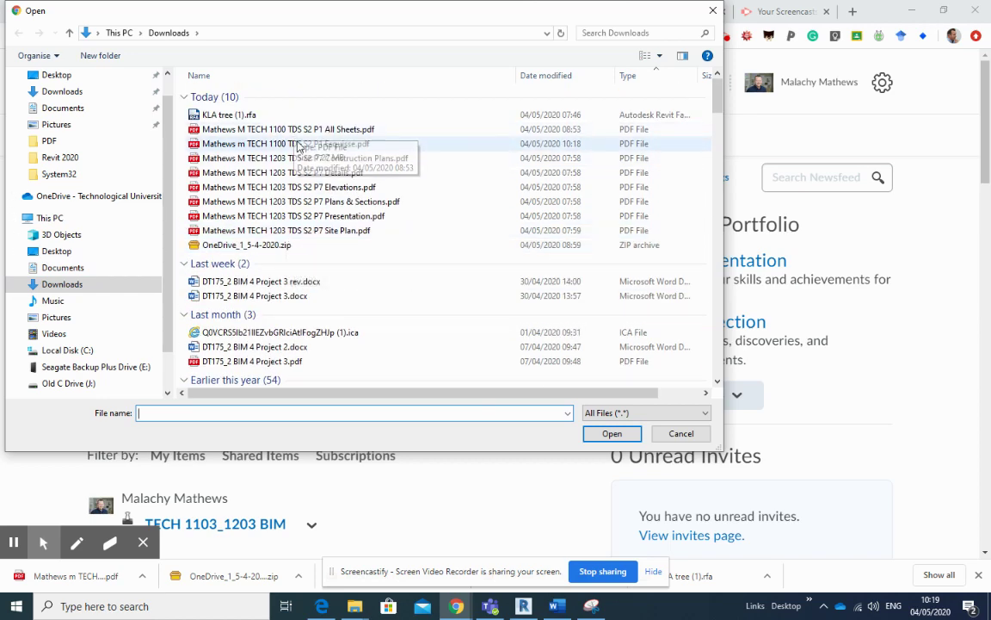
pyautogui.click(293, 144)
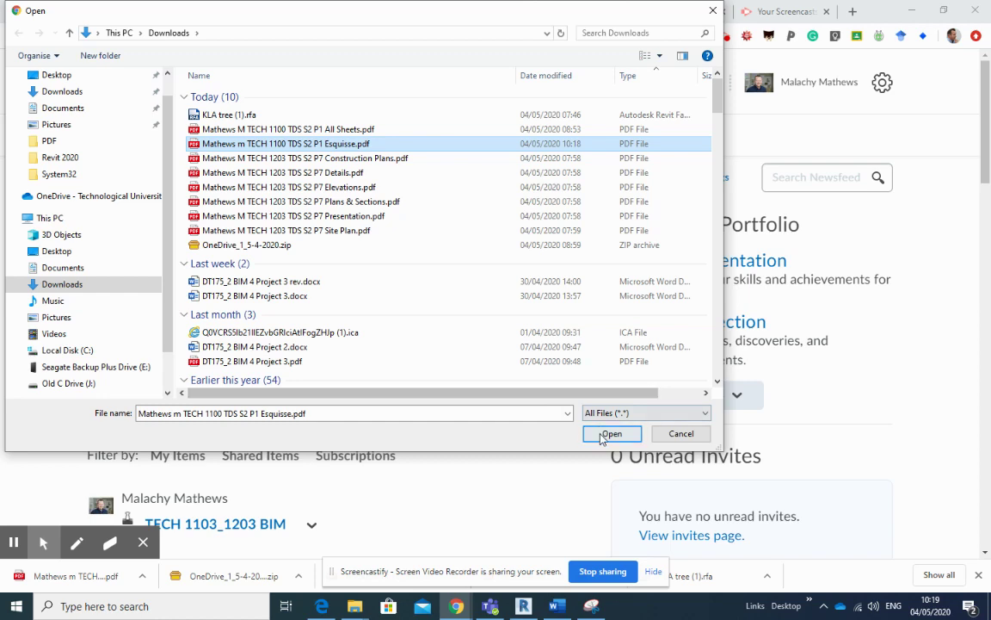
pyautogui.click(612, 433)
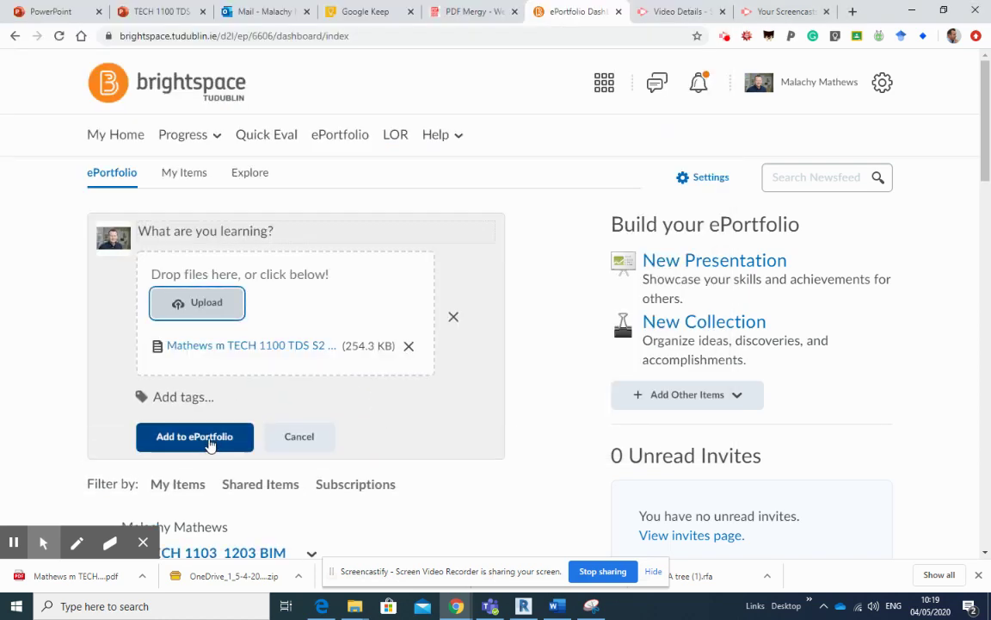
pyautogui.click(207, 442)
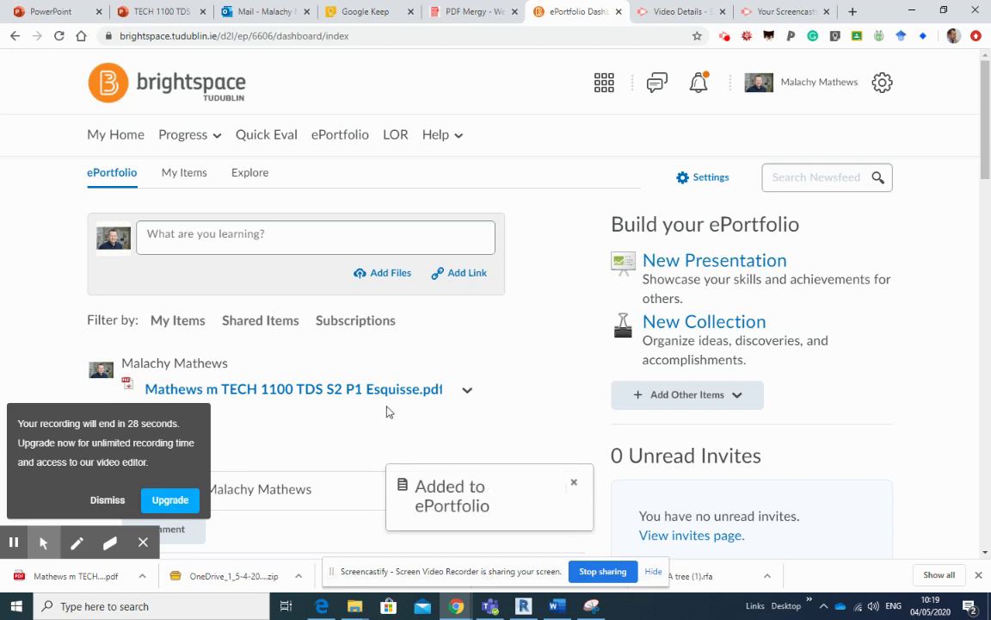
pyautogui.click(191, 172)
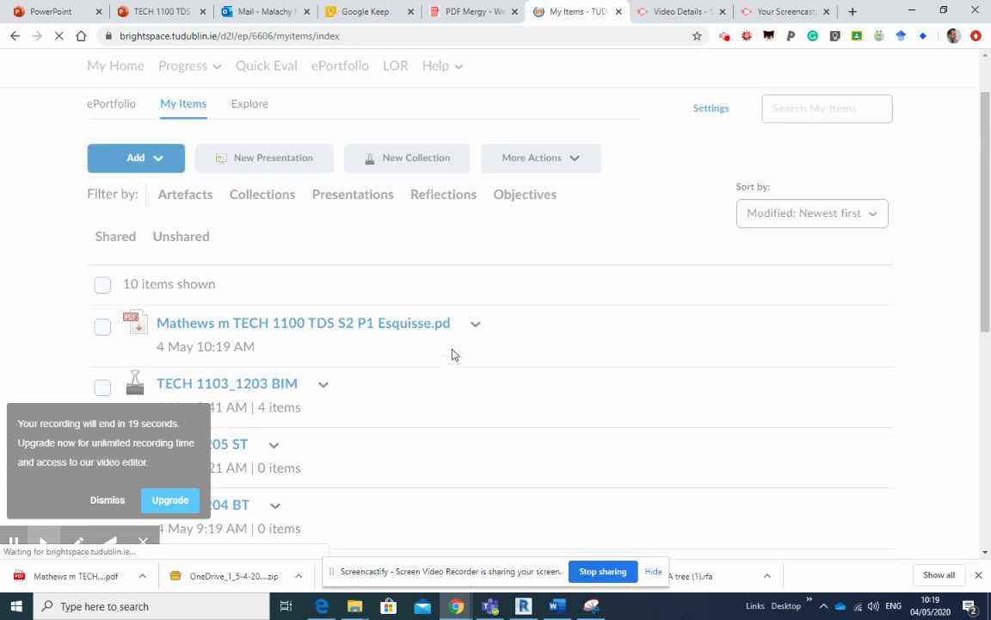
# Add the Esquisse PDF from My Items to the TECH 1100 TDS collection.
pyautogui.click(474, 326)
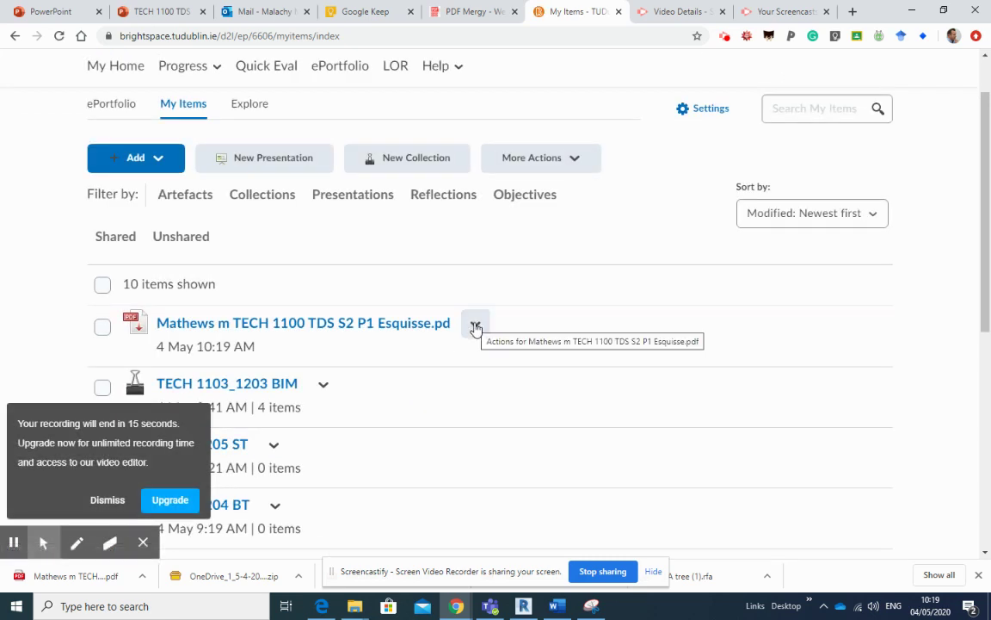
pyautogui.click(478, 332)
pyautogui.scroll(-2, 531, 245)
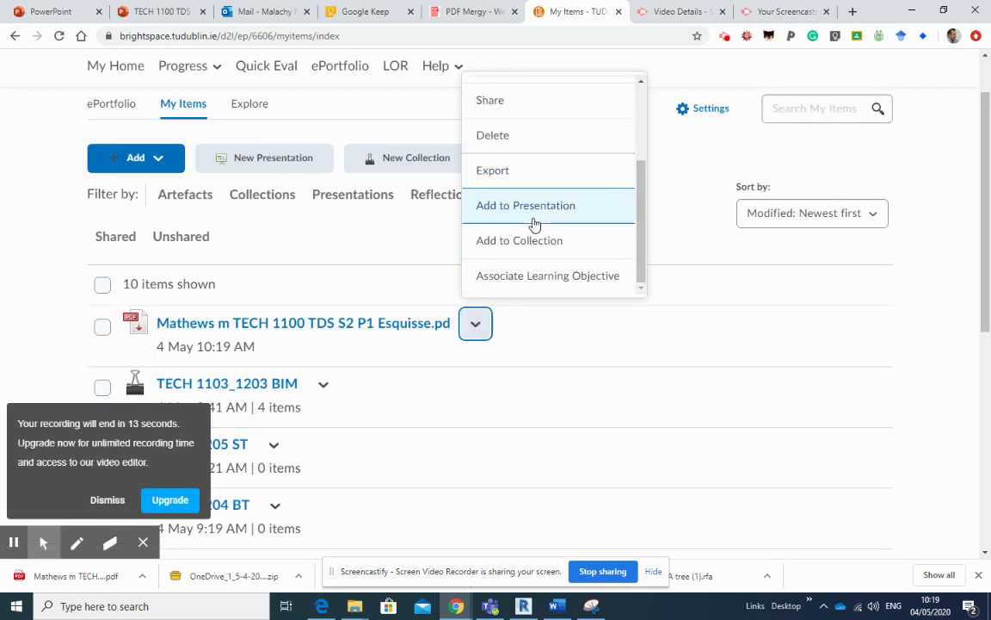
pyautogui.click(528, 242)
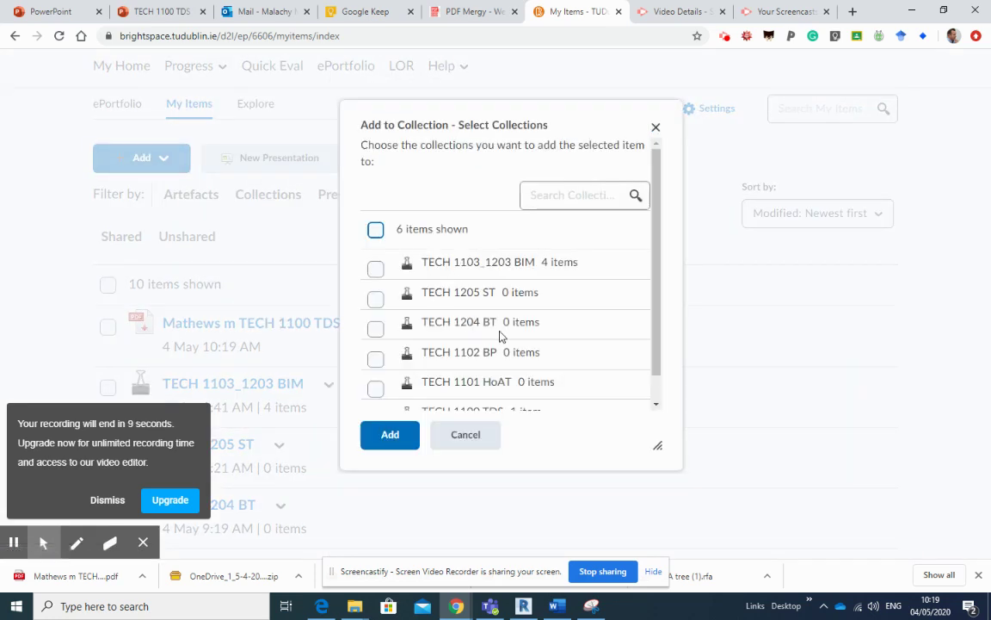
pyautogui.scroll(-1, 500, 336)
pyautogui.click(376, 391)
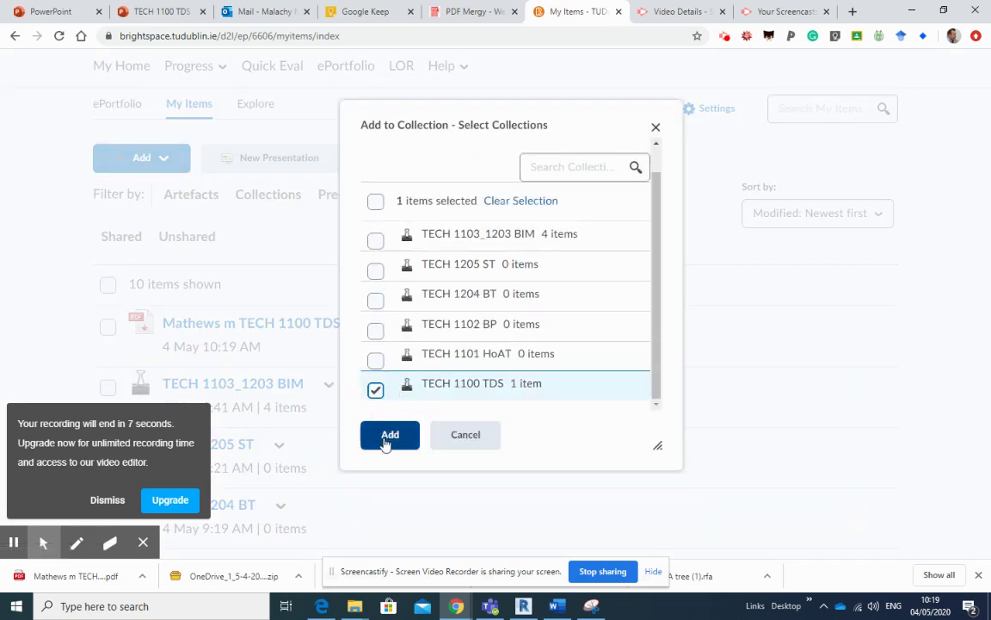
pyautogui.click(390, 434)
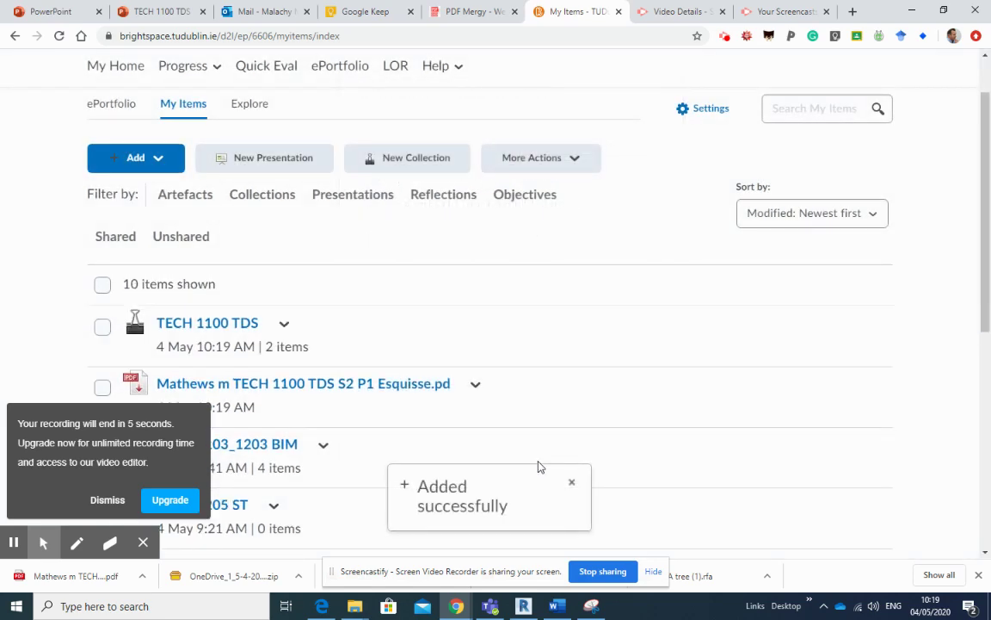